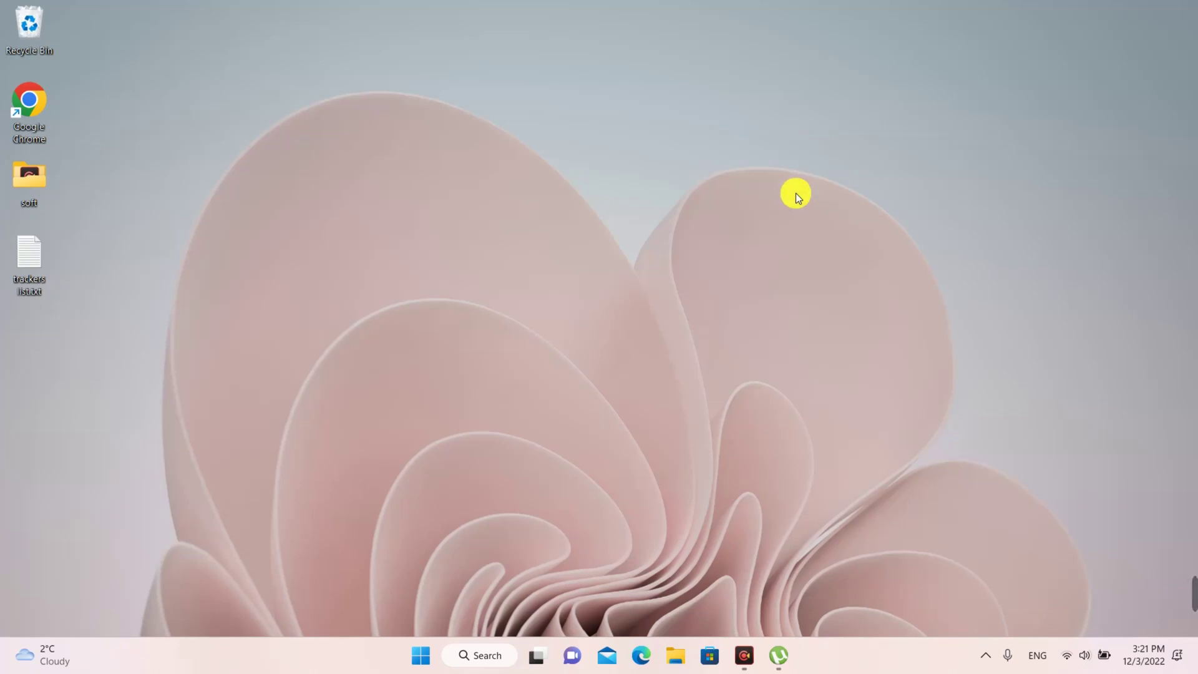
Step: Start the TEST torrent and stop it again at 2.5% (11.6 MB) downloaded
left_click(777, 652)
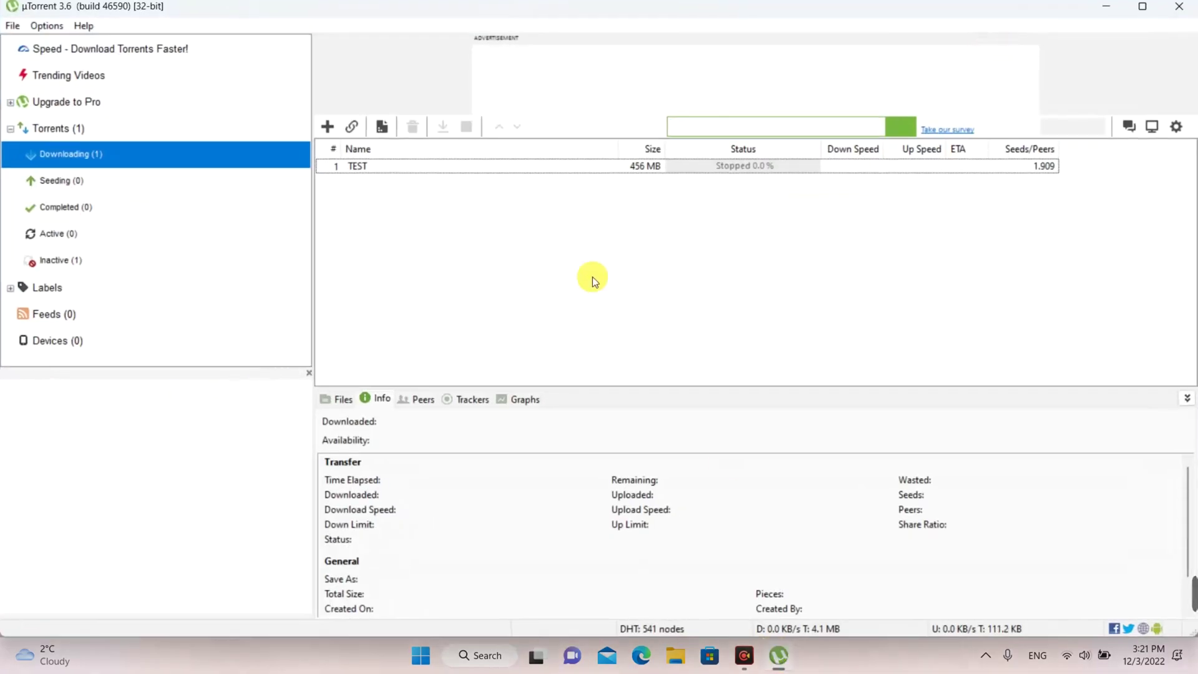
left_click(398, 163)
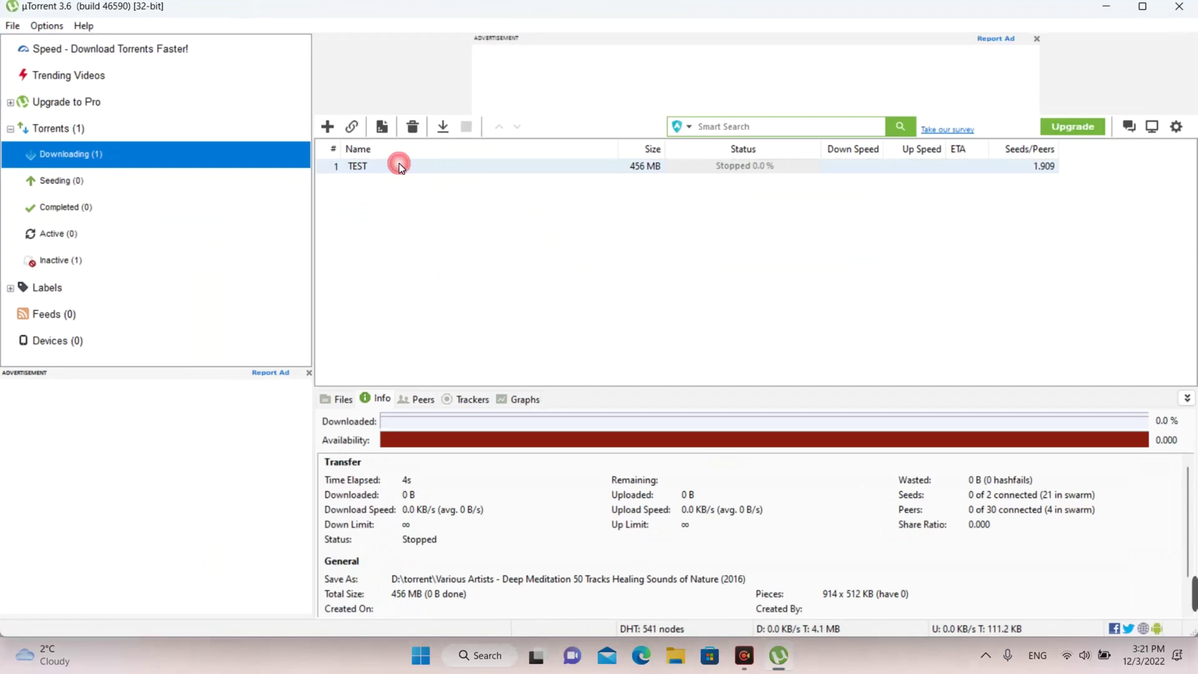
left_click(443, 127)
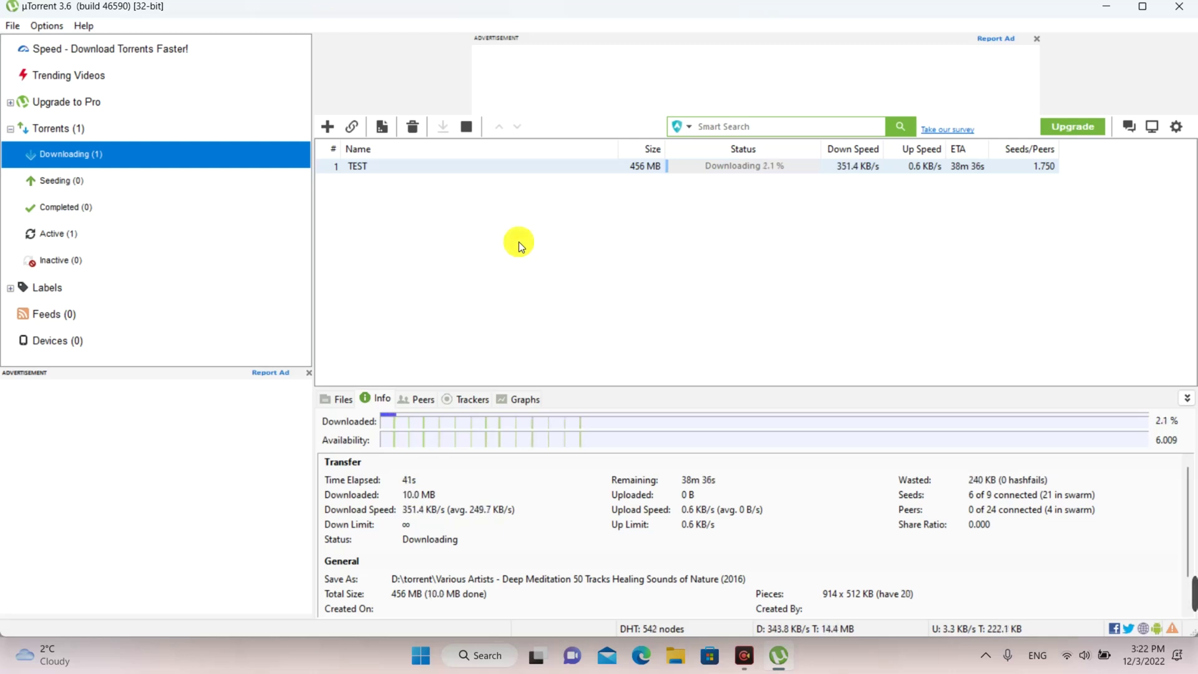
left_click(468, 124)
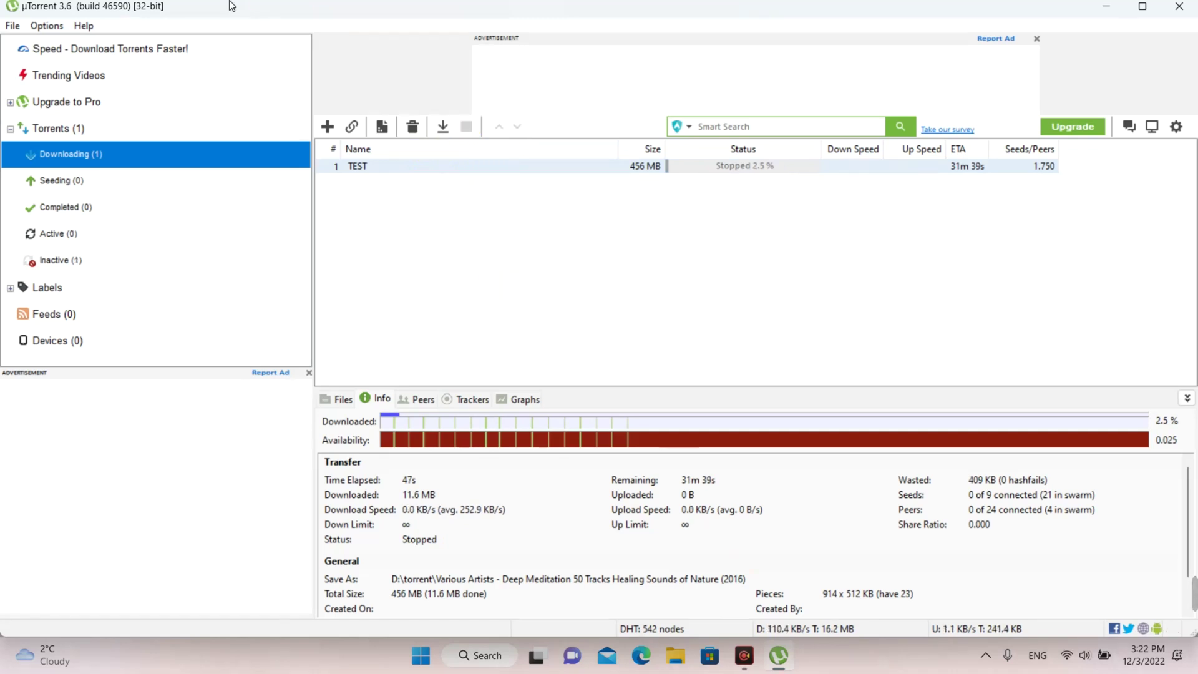
left_click(47, 26)
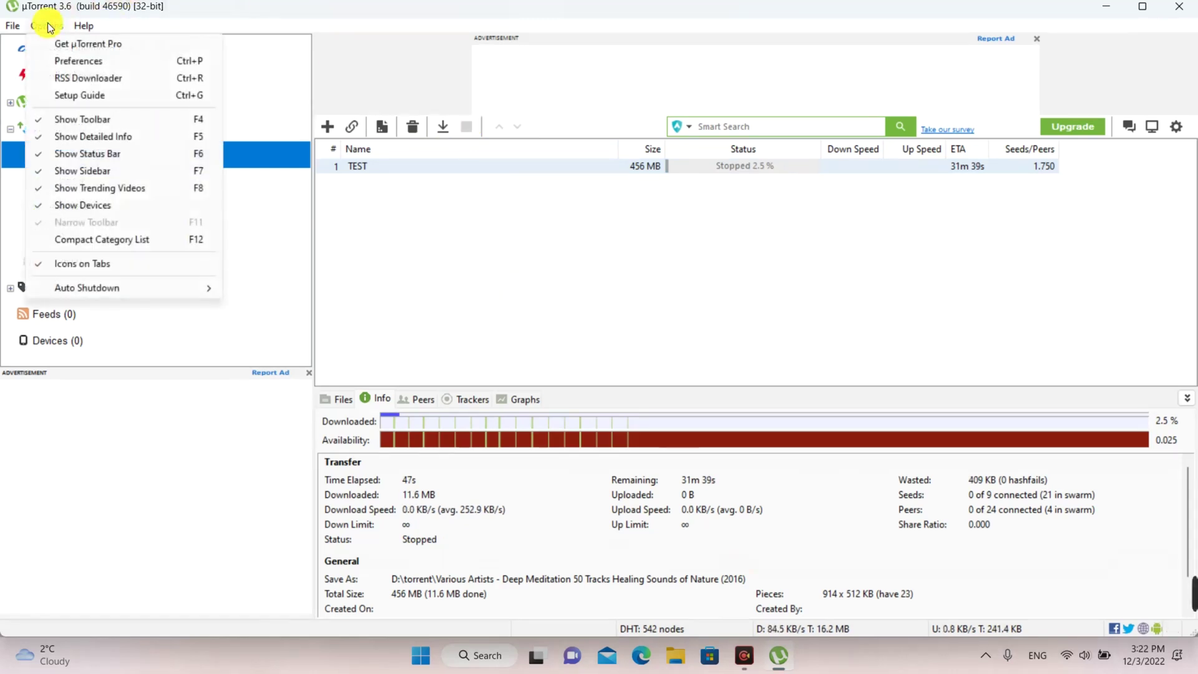
Step: Browse the Preferences pages to Connection and select the 35326 listening port
left_click(76, 60)
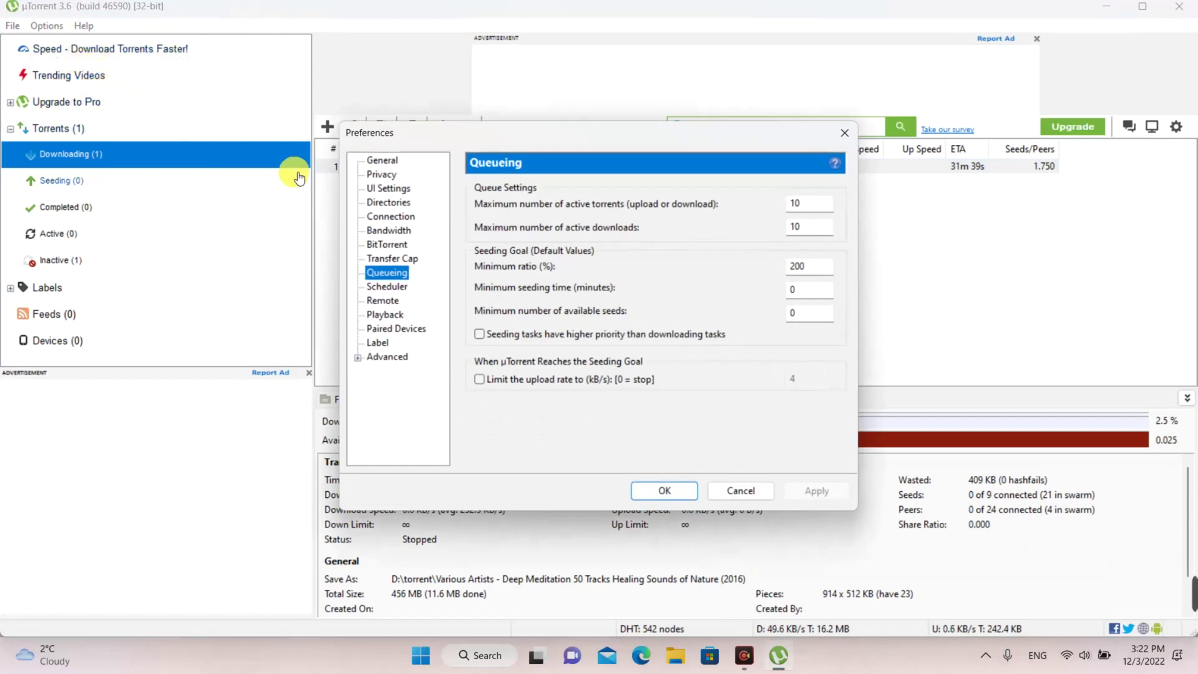
left_click(382, 161)
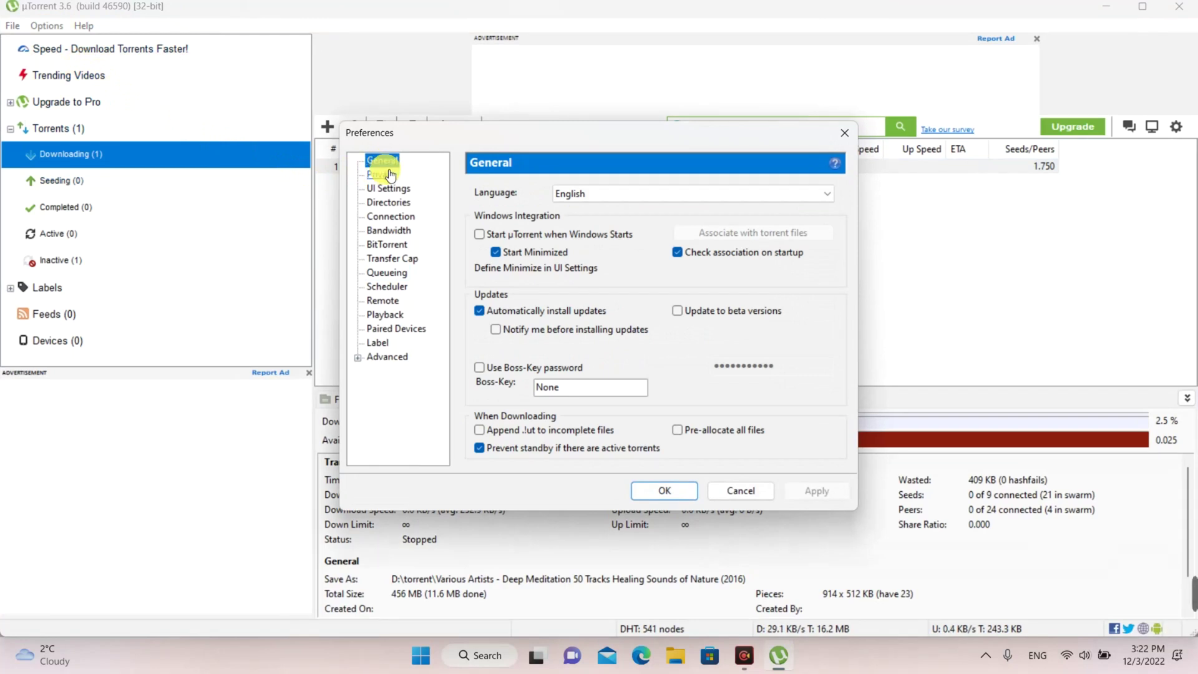
left_click(390, 174)
left_click(388, 188)
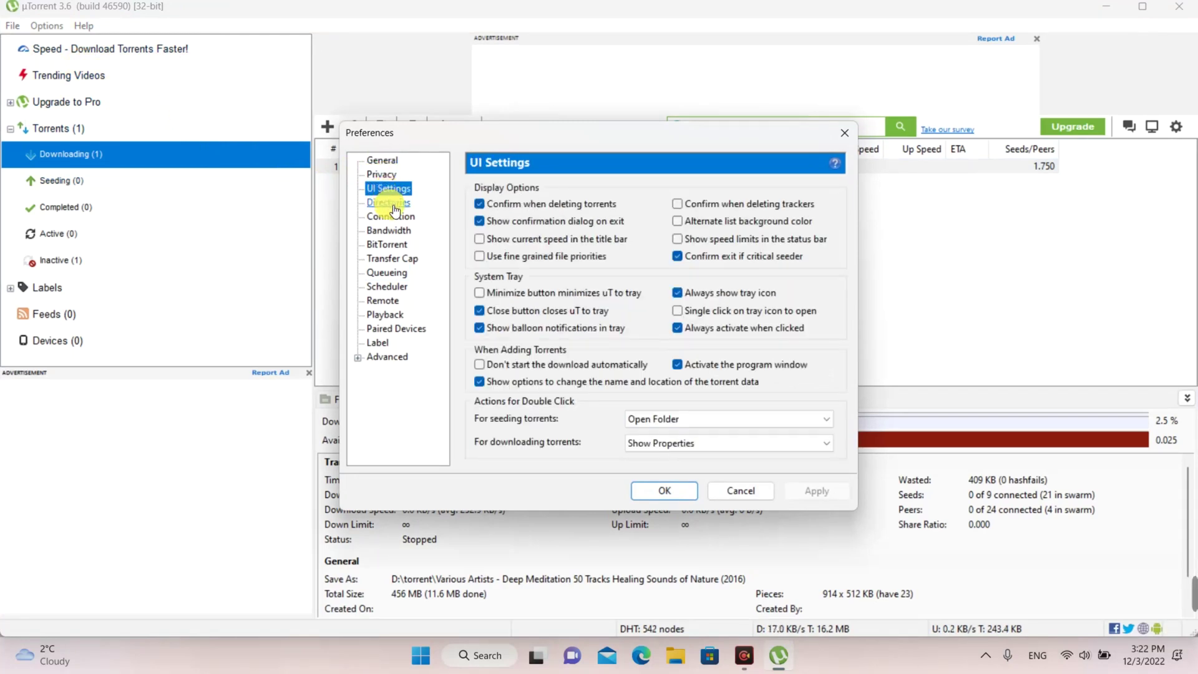
left_click(393, 208)
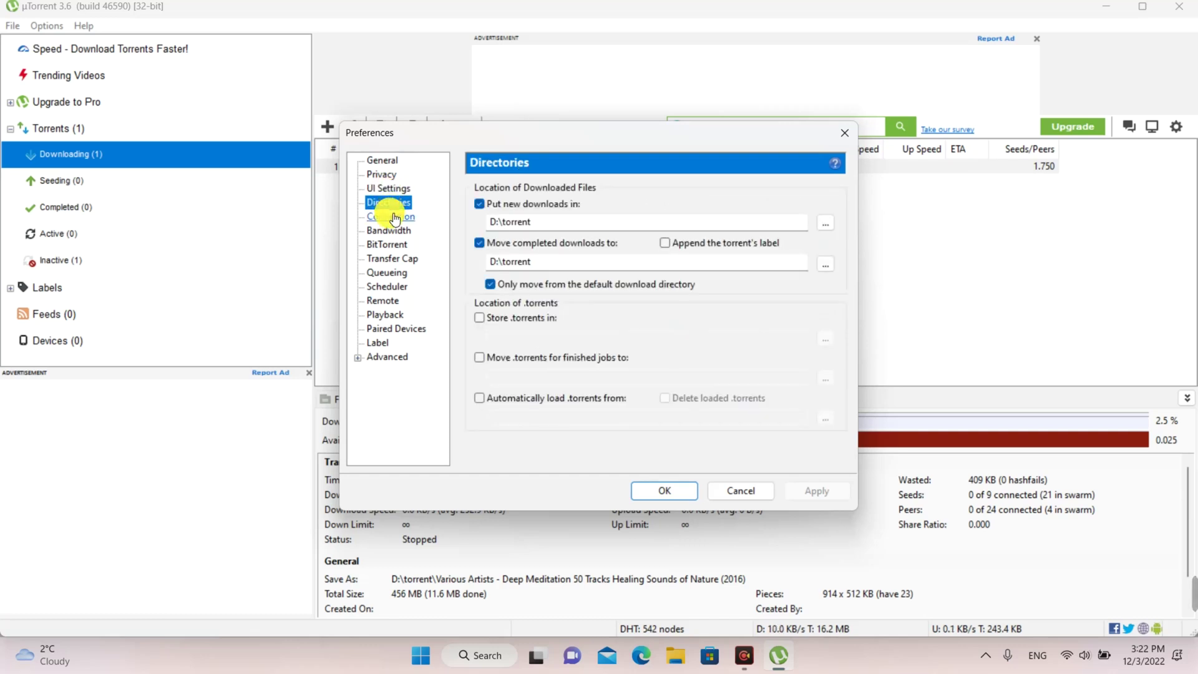
left_click(394, 216)
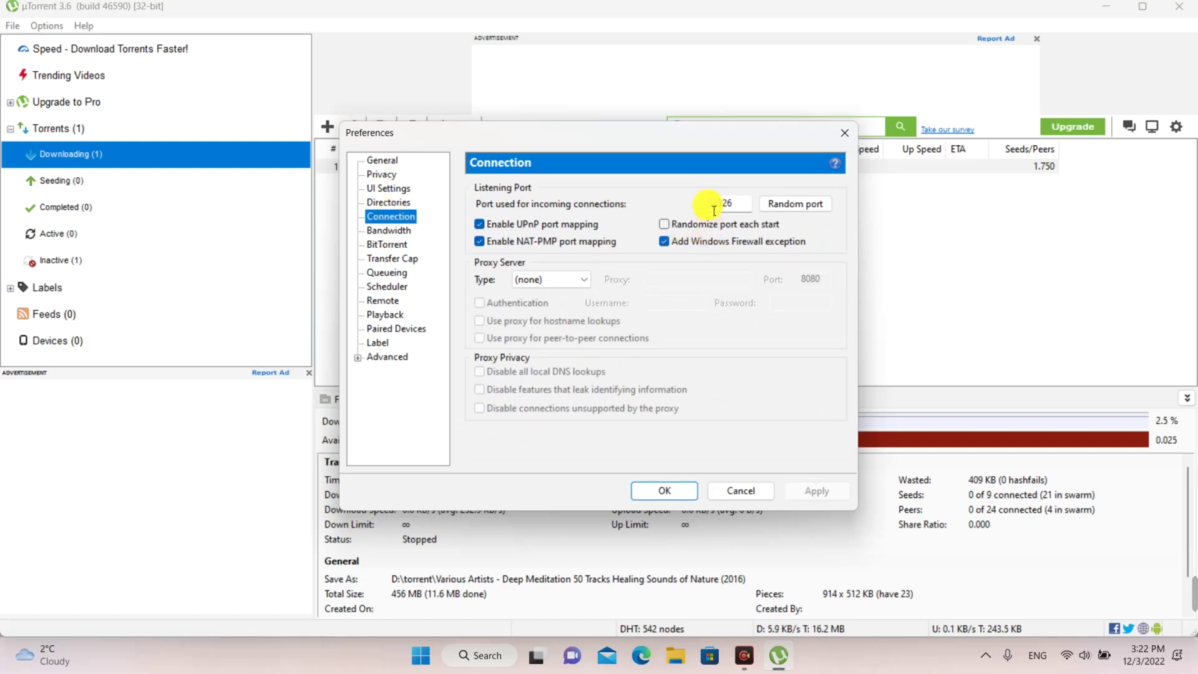
left_click_drag(714, 210, 750, 211)
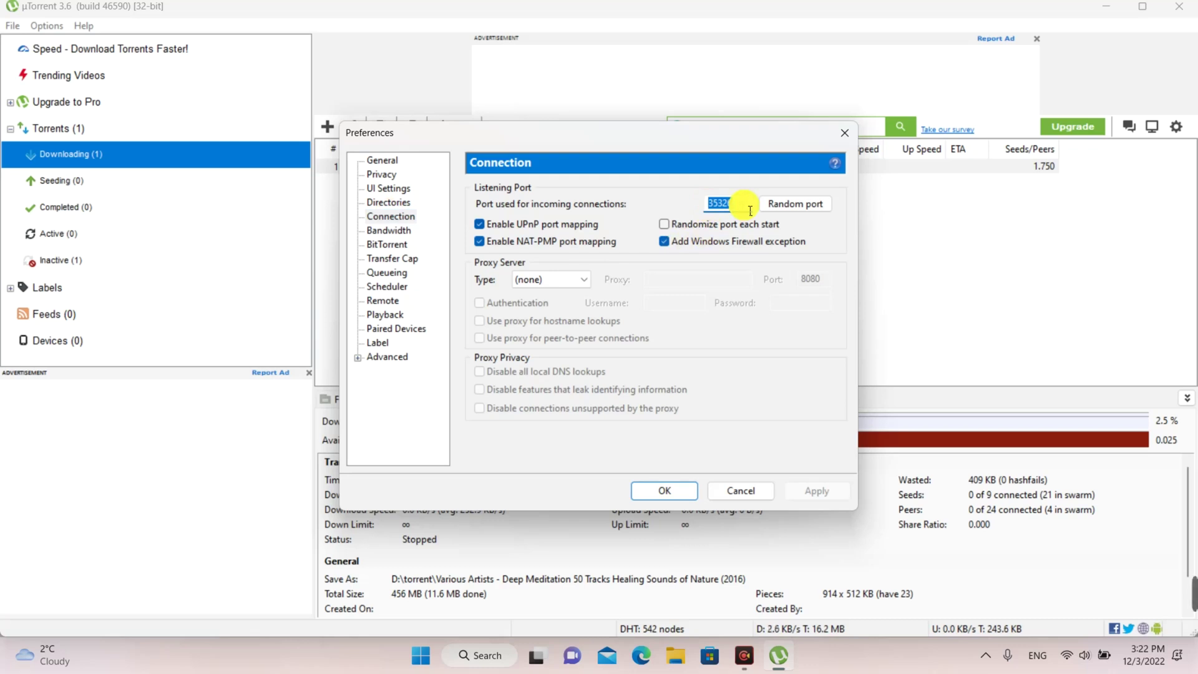
Step: Set bandwidth: upload 100 kB/s, 2000 connections, 1500 peers, 25 upload slots, no additional slots
left_click(391, 232)
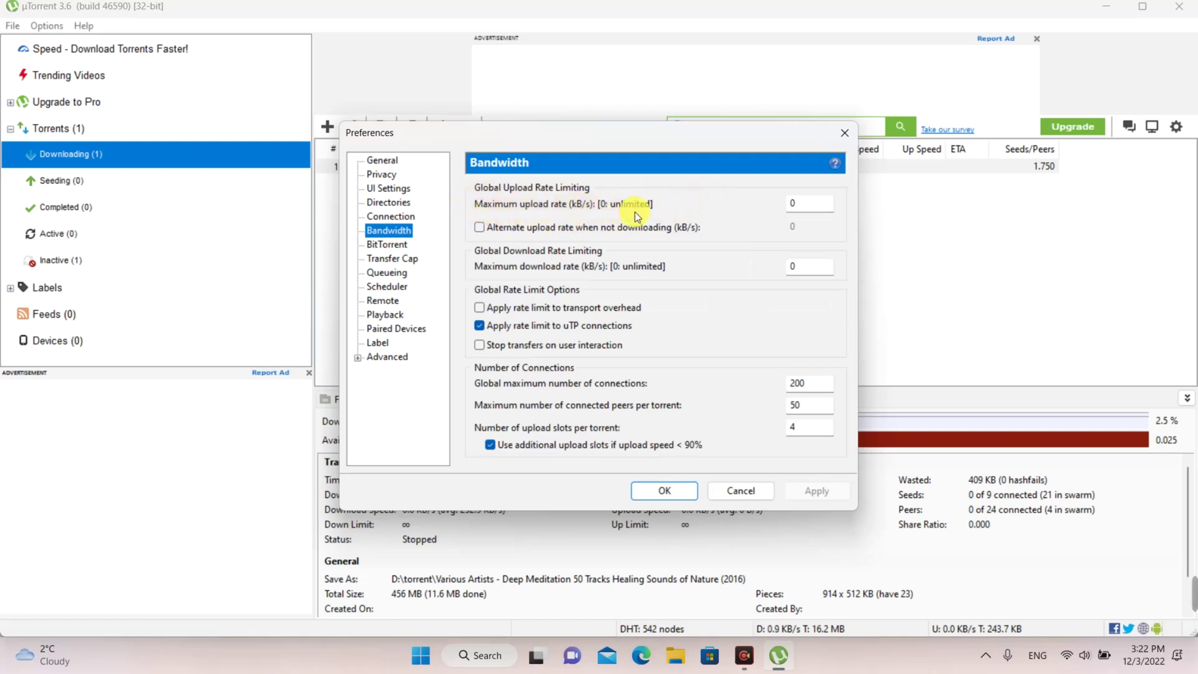
double_click(819, 204)
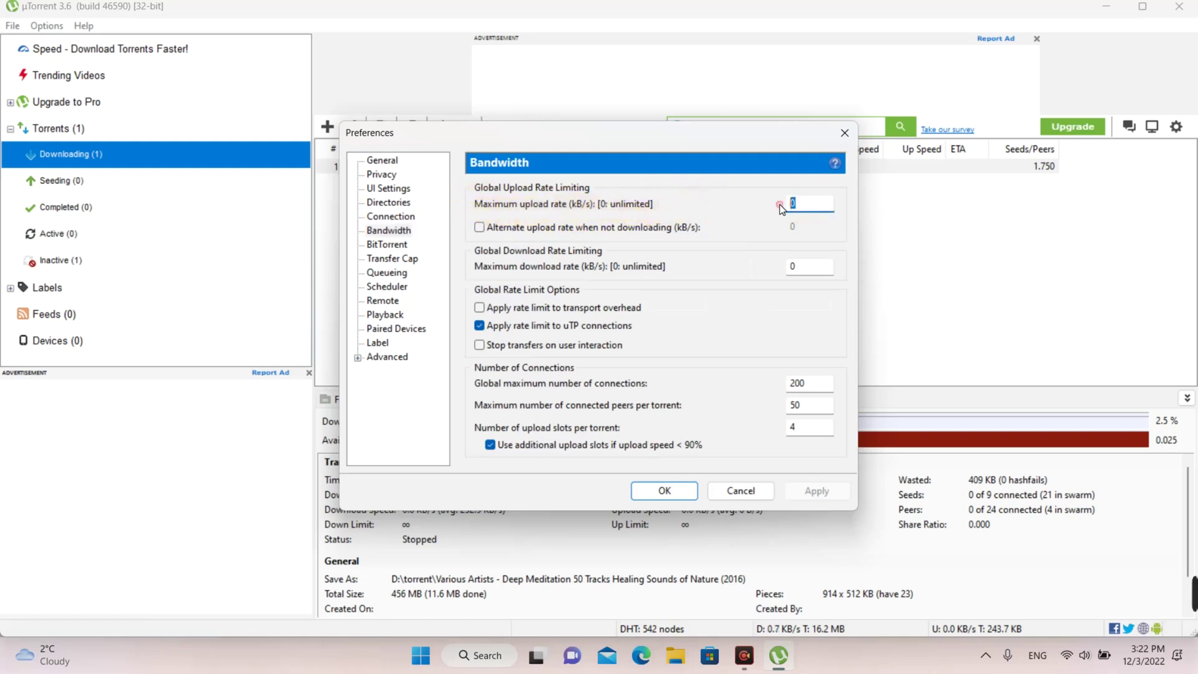
type("100")
double_click(775, 266)
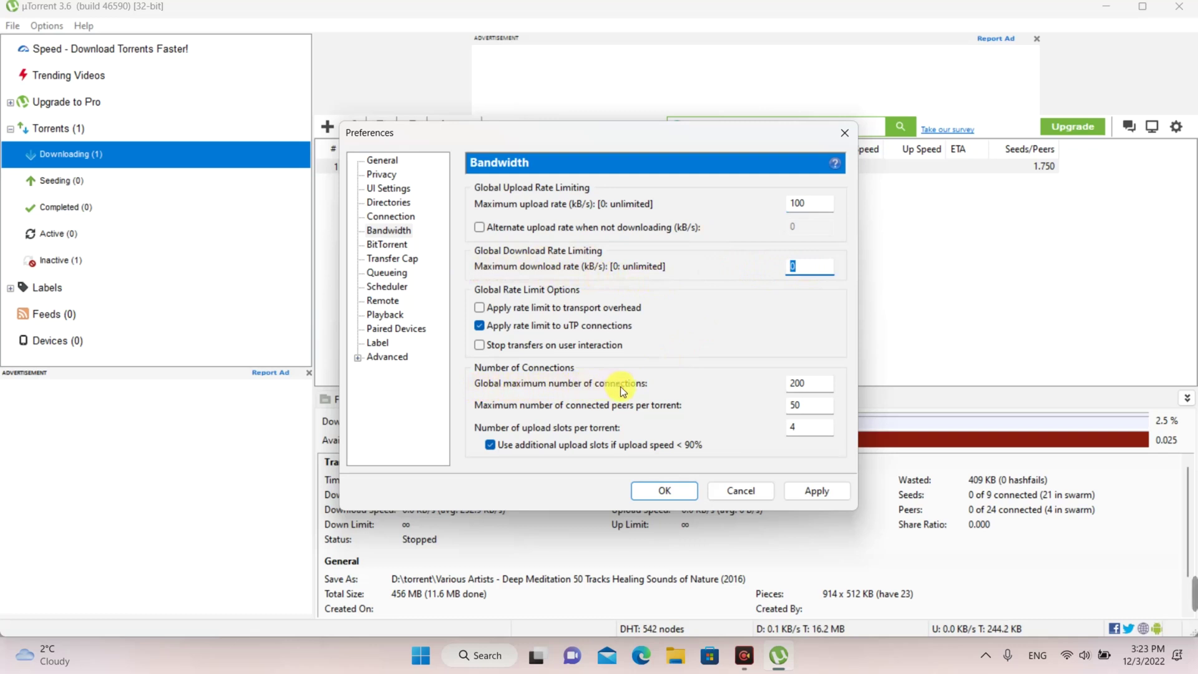
left_click(820, 382)
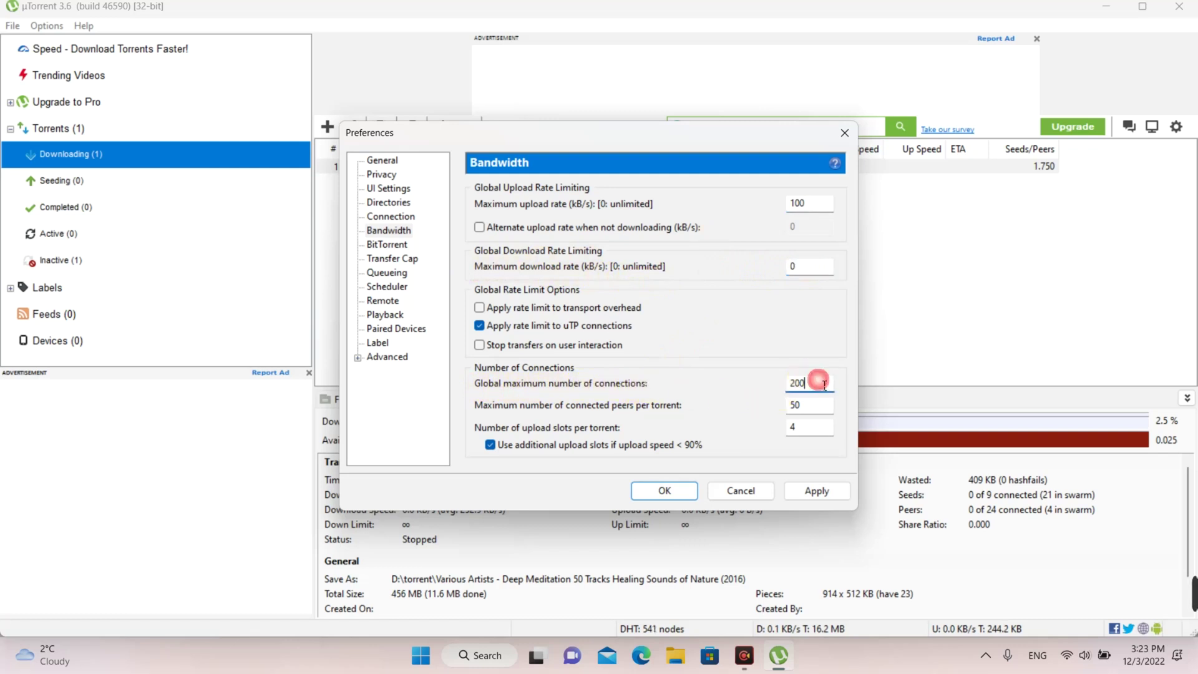
type("0")
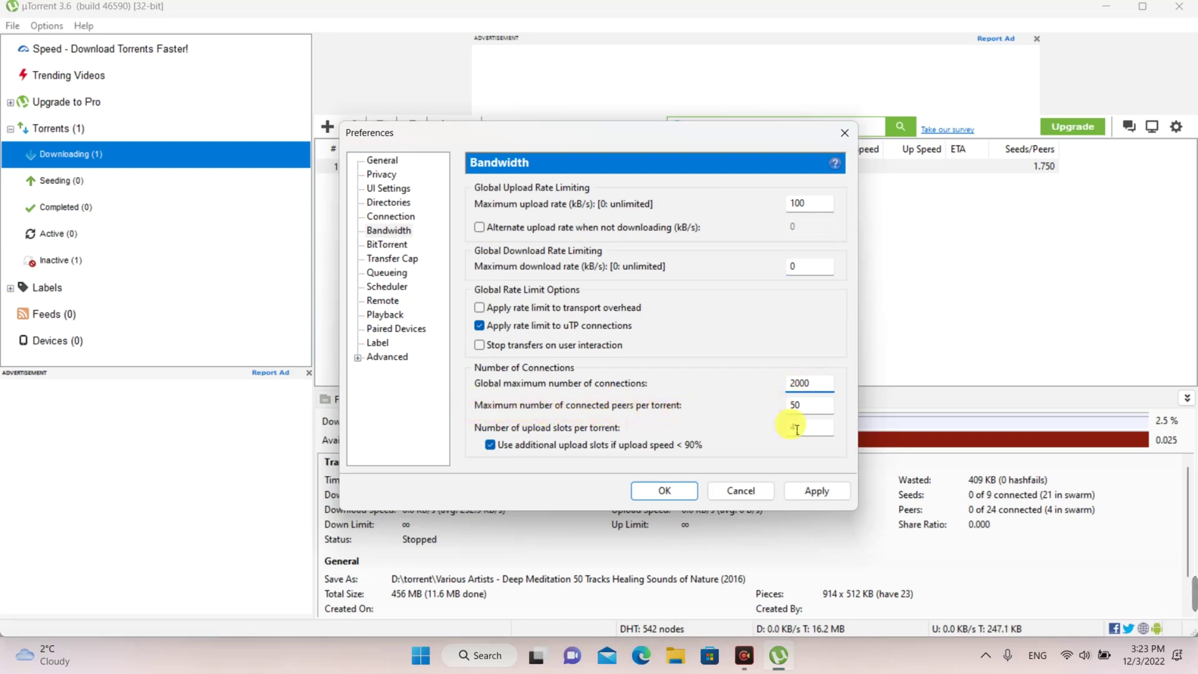
double_click(811, 412)
type("1")
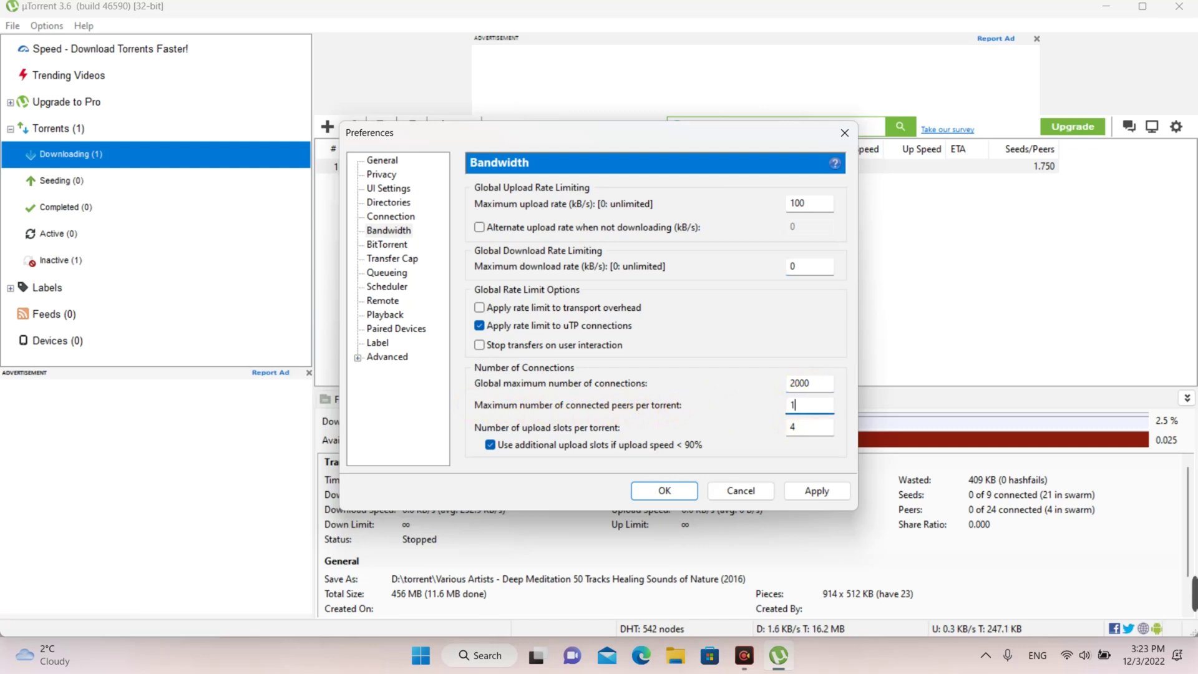
type("500")
double_click(813, 429)
type("25")
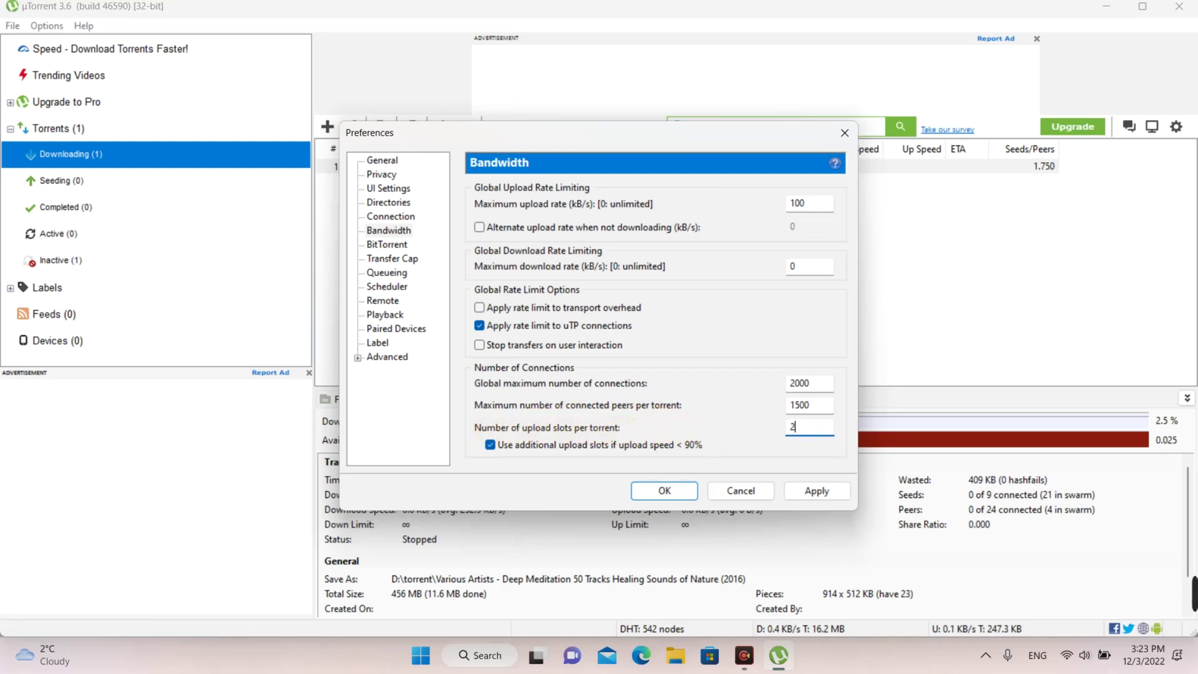
left_click(754, 437)
Step: On the Queueing page, set maximum active torrents to 1 and maximum active downloads to 1
left_click(387, 244)
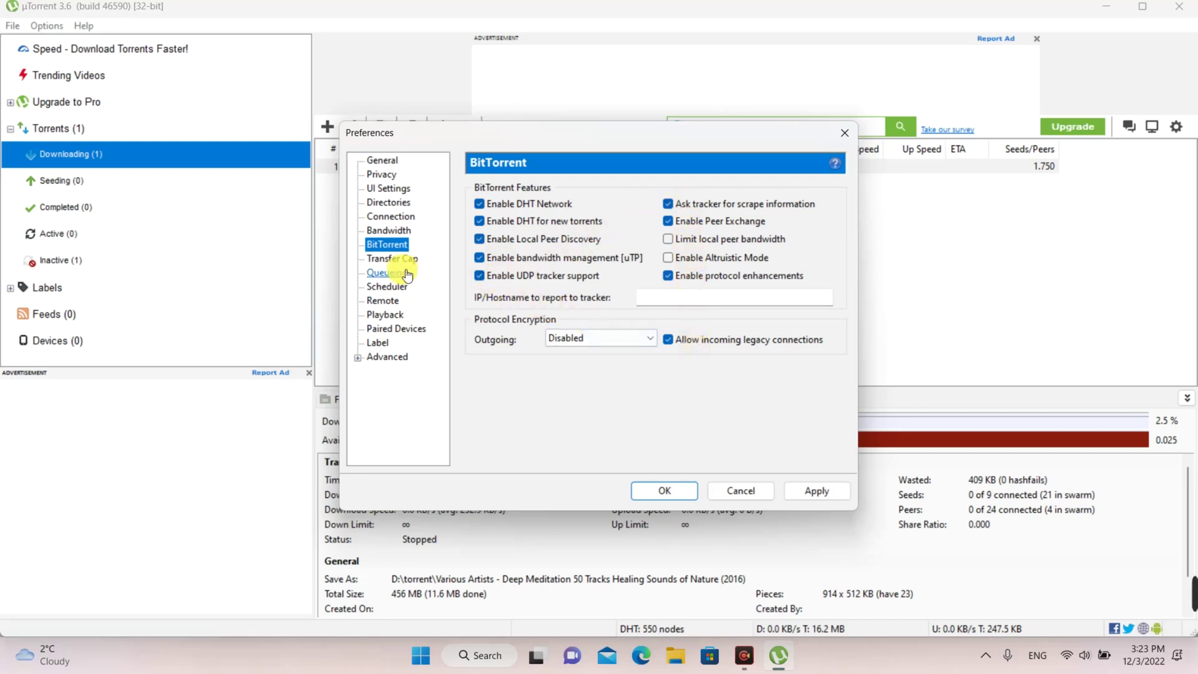
left_click(387, 262)
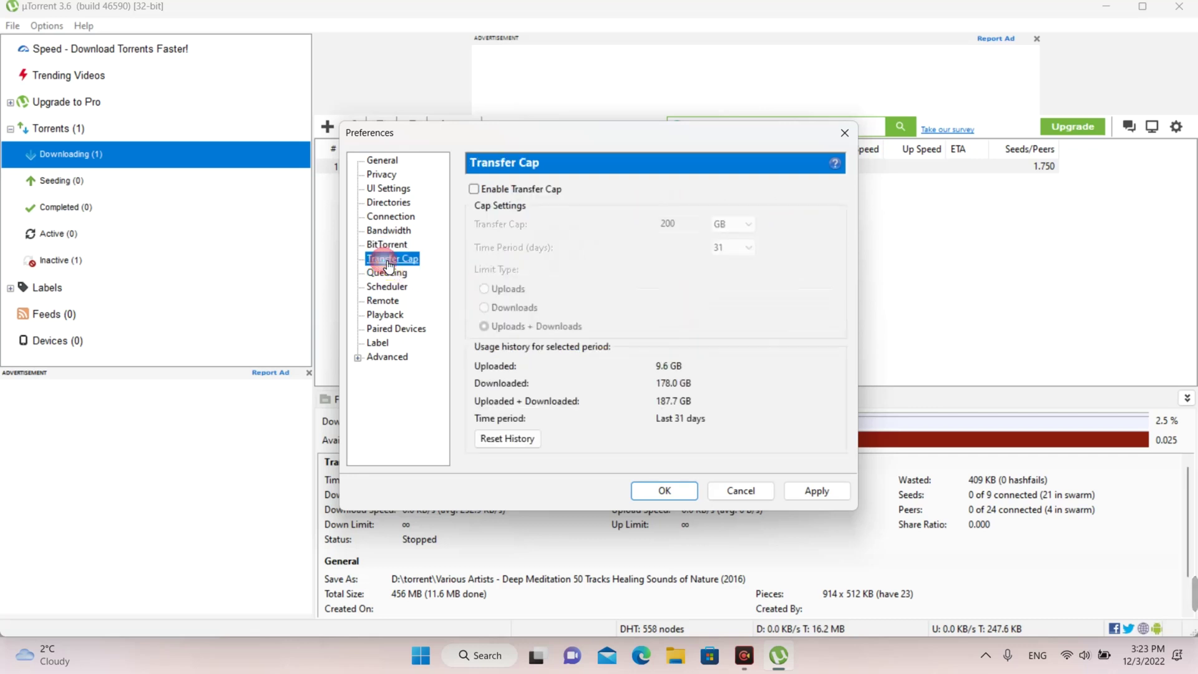
left_click(388, 273)
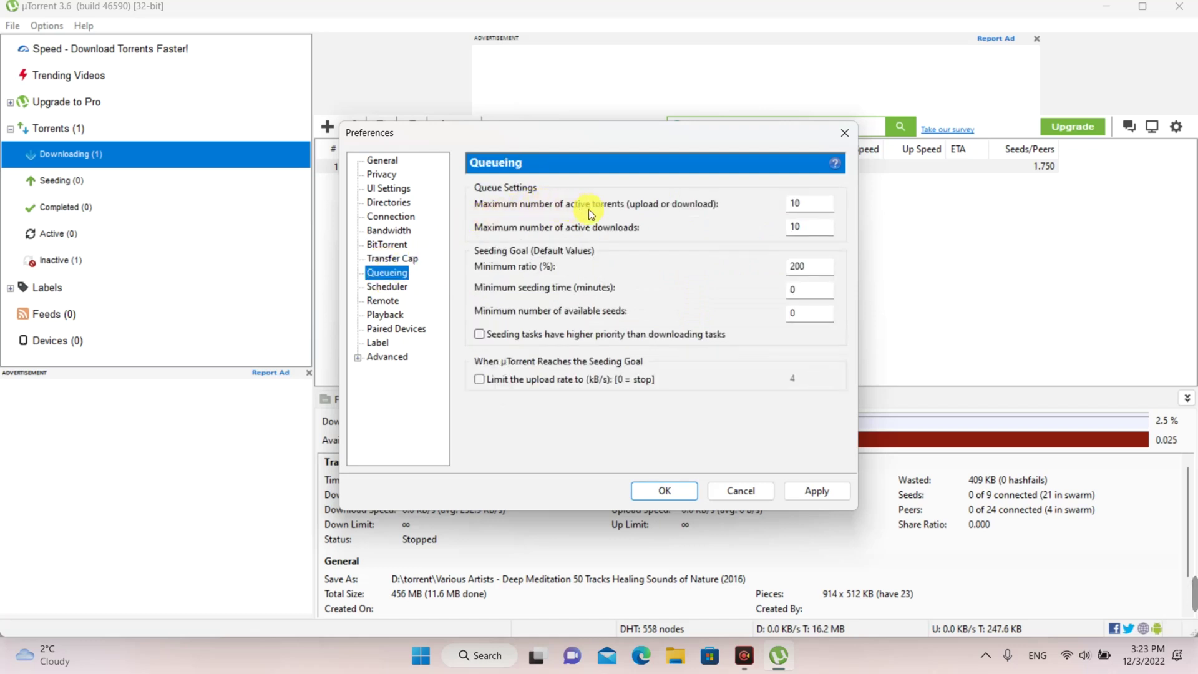
left_click(826, 203)
key("BackSpace")
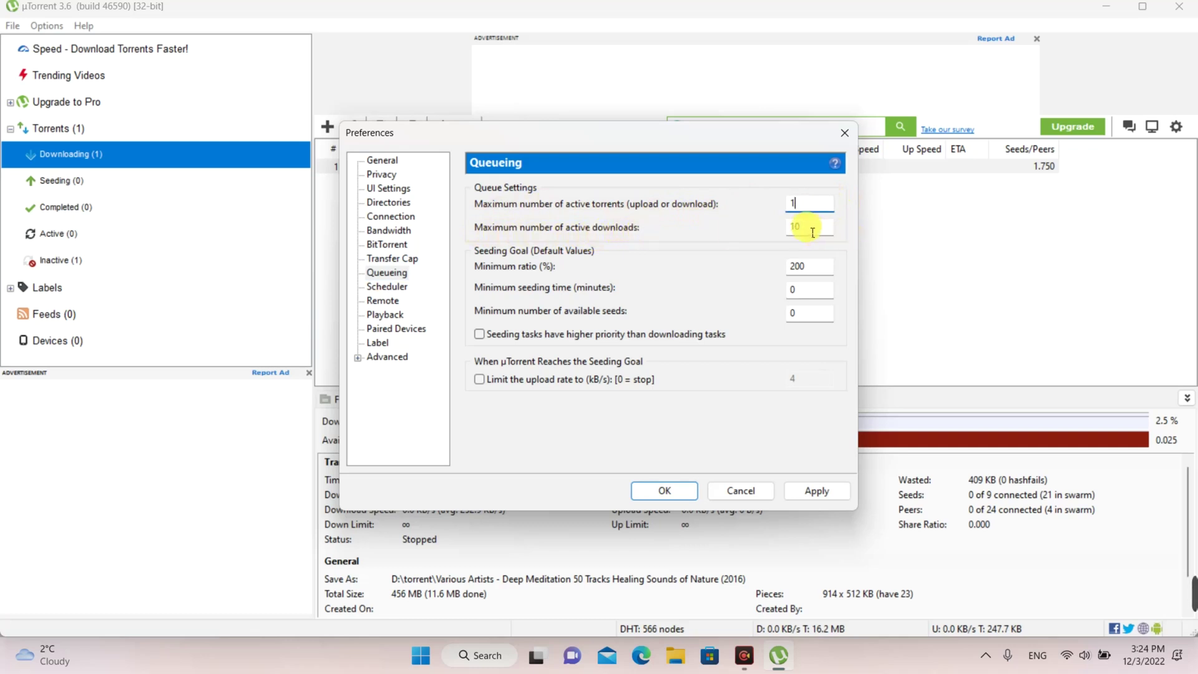
left_click_drag(803, 228, 768, 236)
type("1")
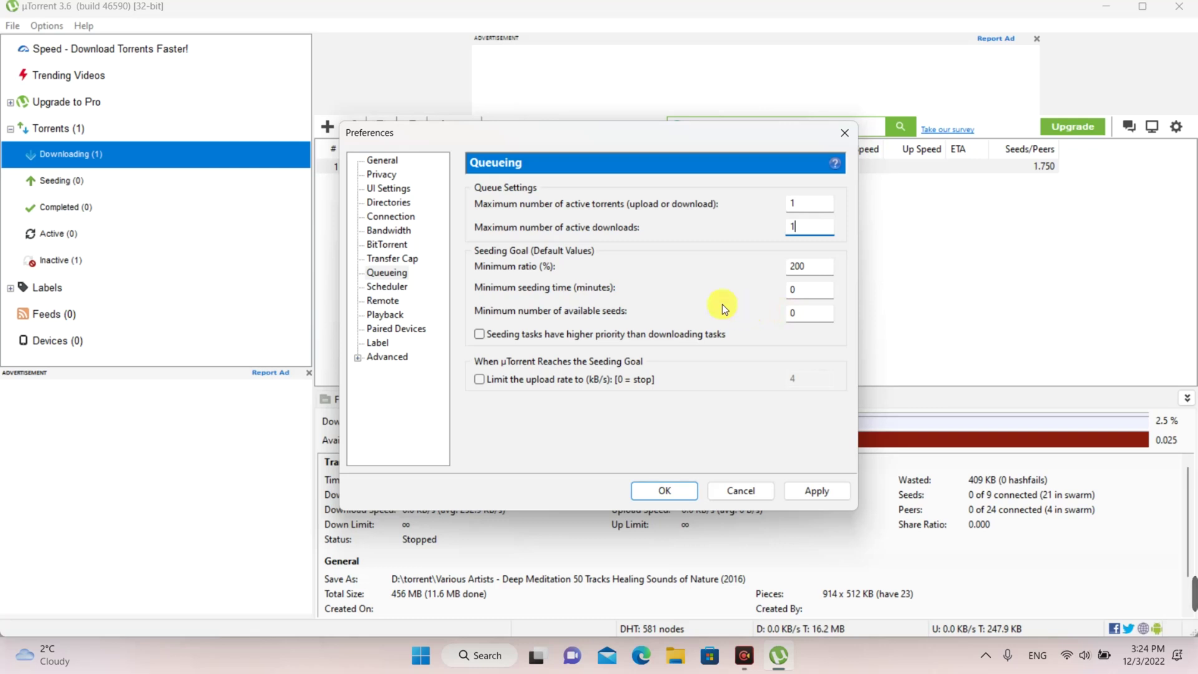
Step: In the Advanced preferences, set dht.rate to 2
left_click(387, 287)
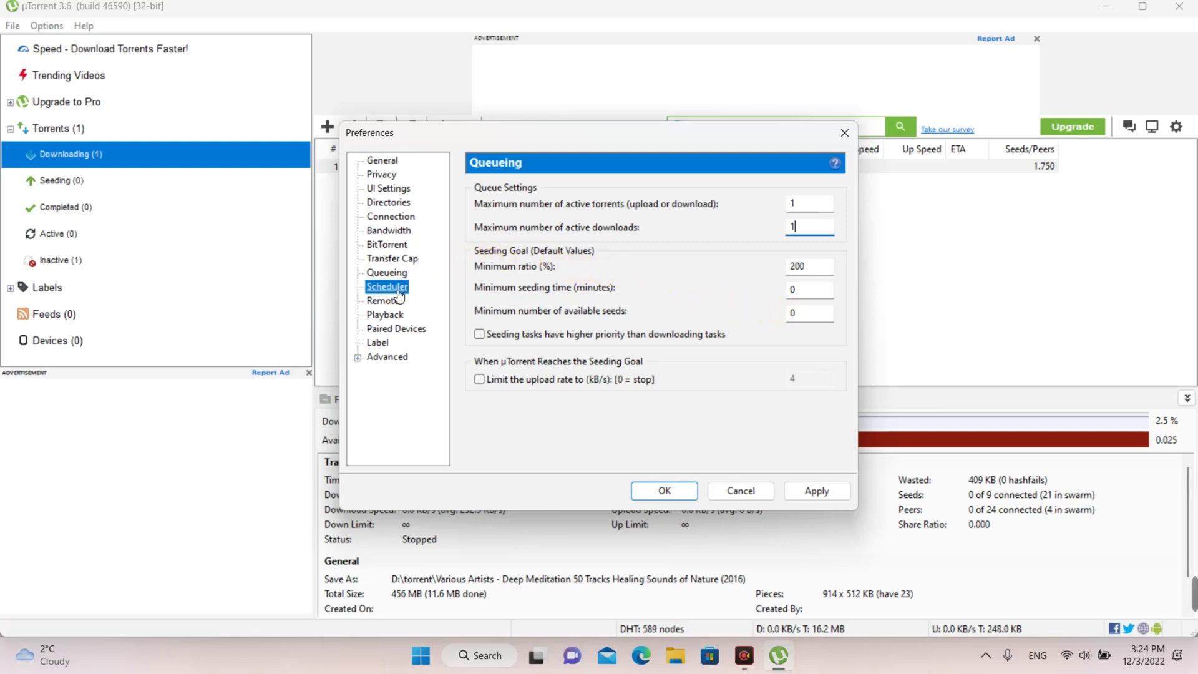
left_click(390, 301)
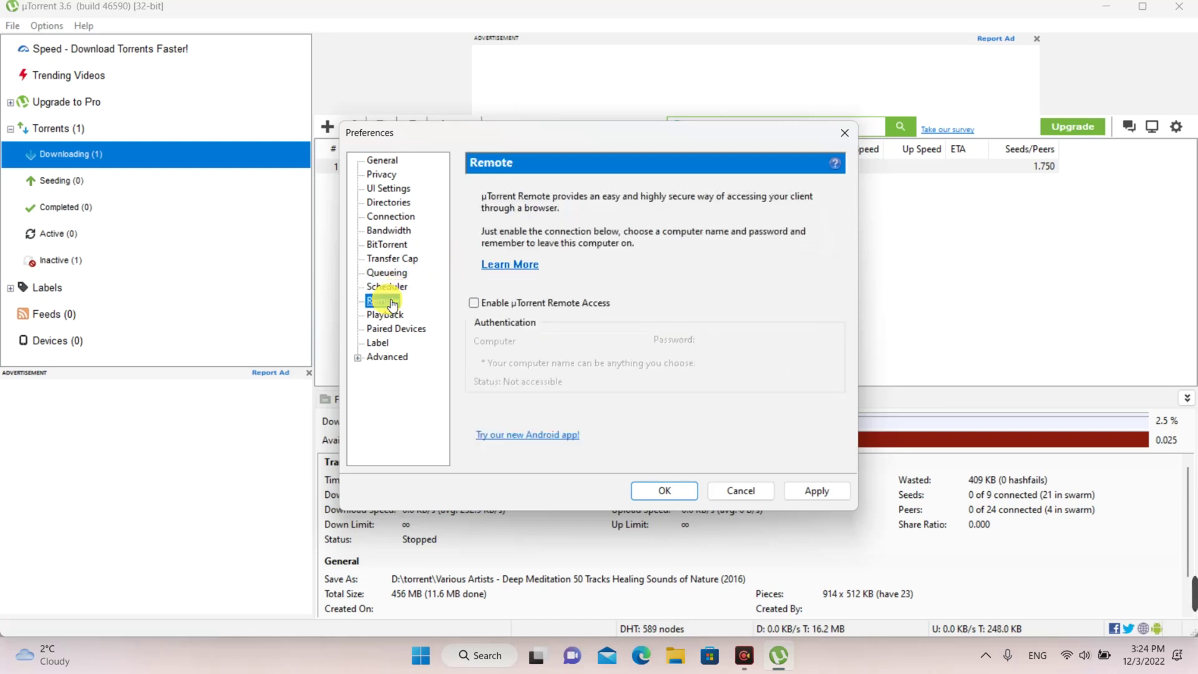
left_click(387, 315)
left_click(393, 328)
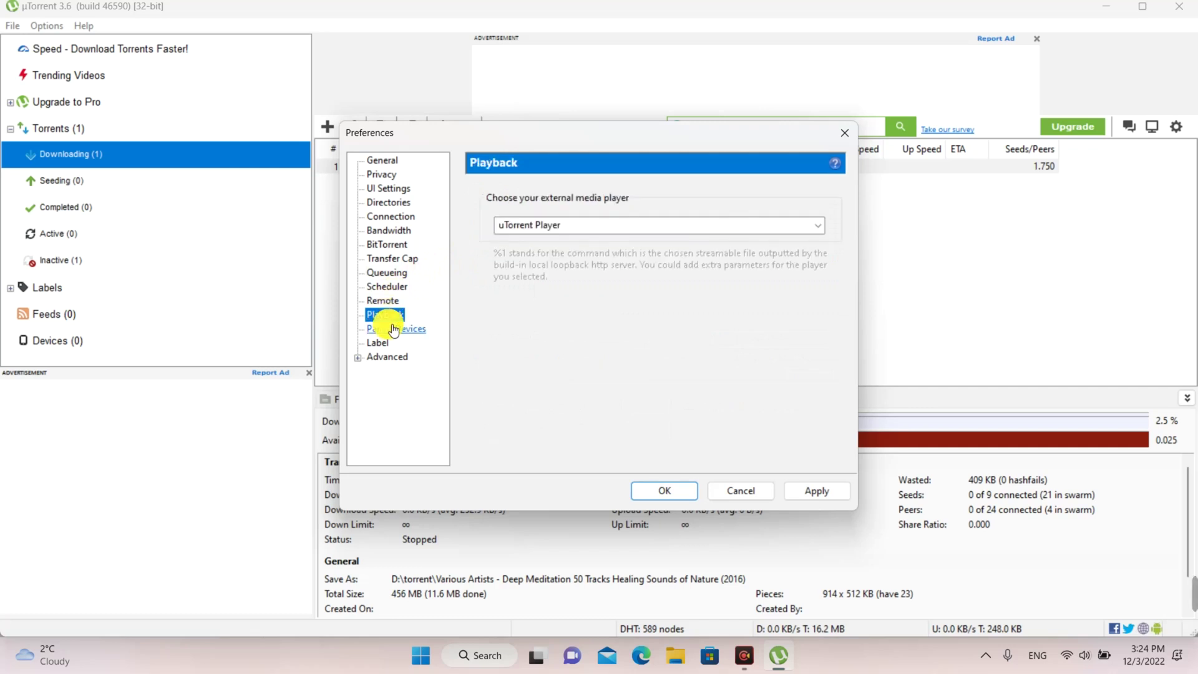
left_click(382, 344)
left_click(383, 344)
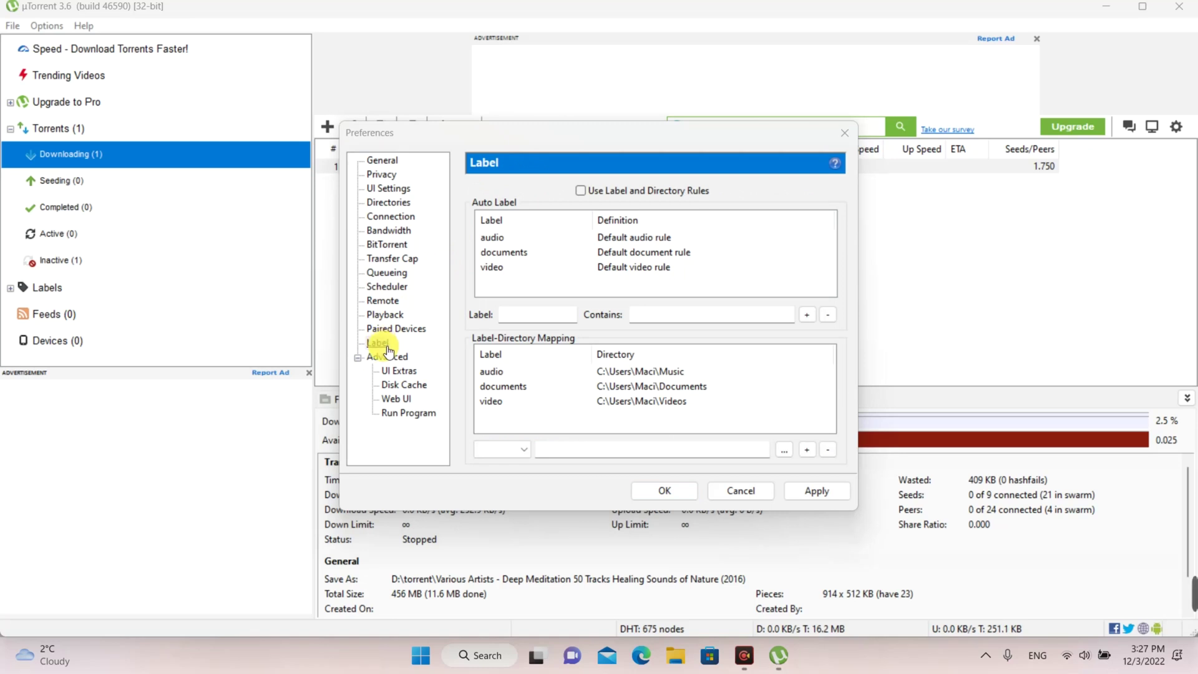
left_click(390, 359)
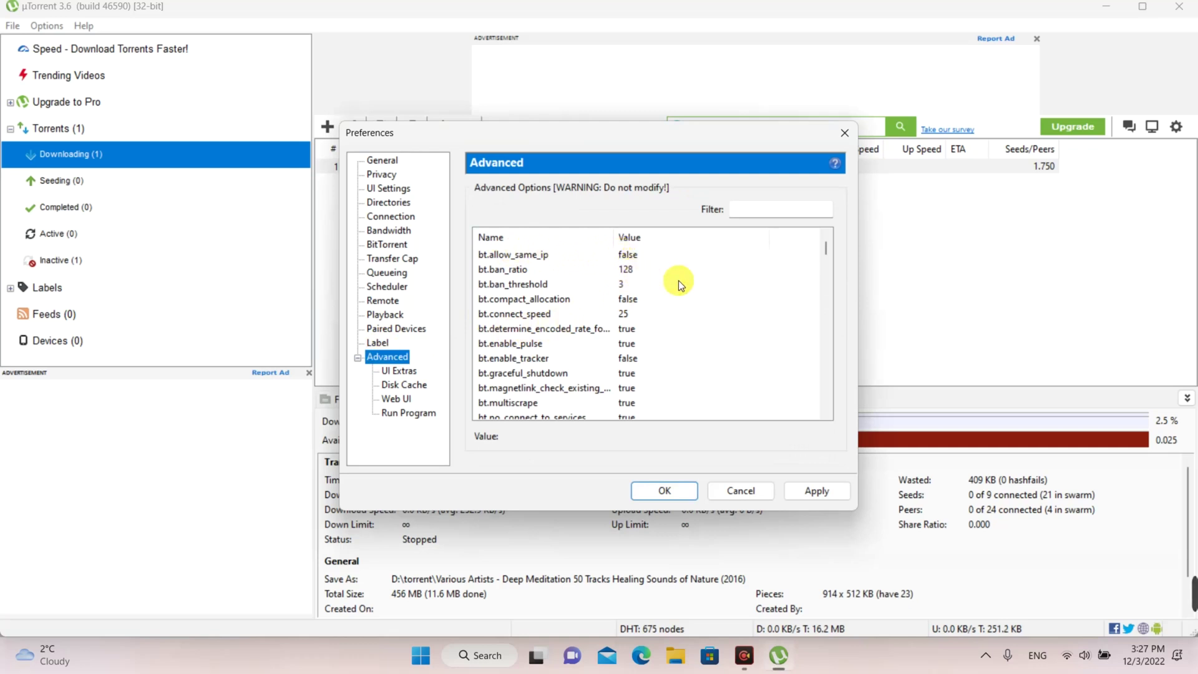
left_click_drag(825, 246, 832, 279)
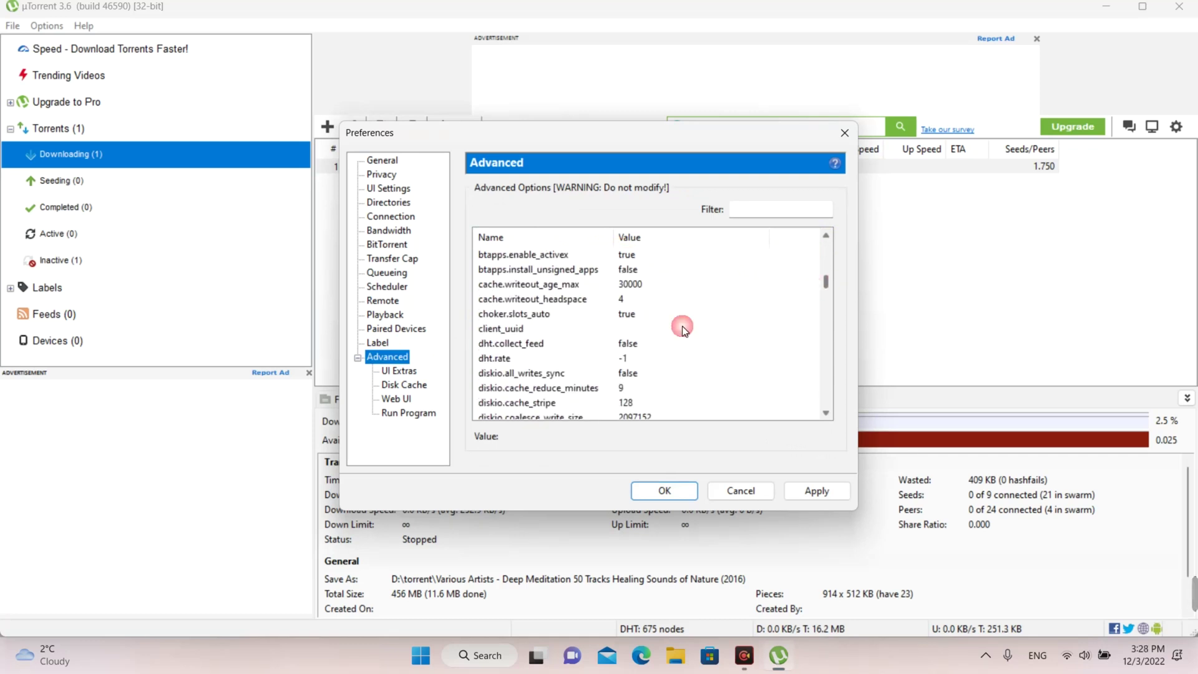
left_click(507, 359)
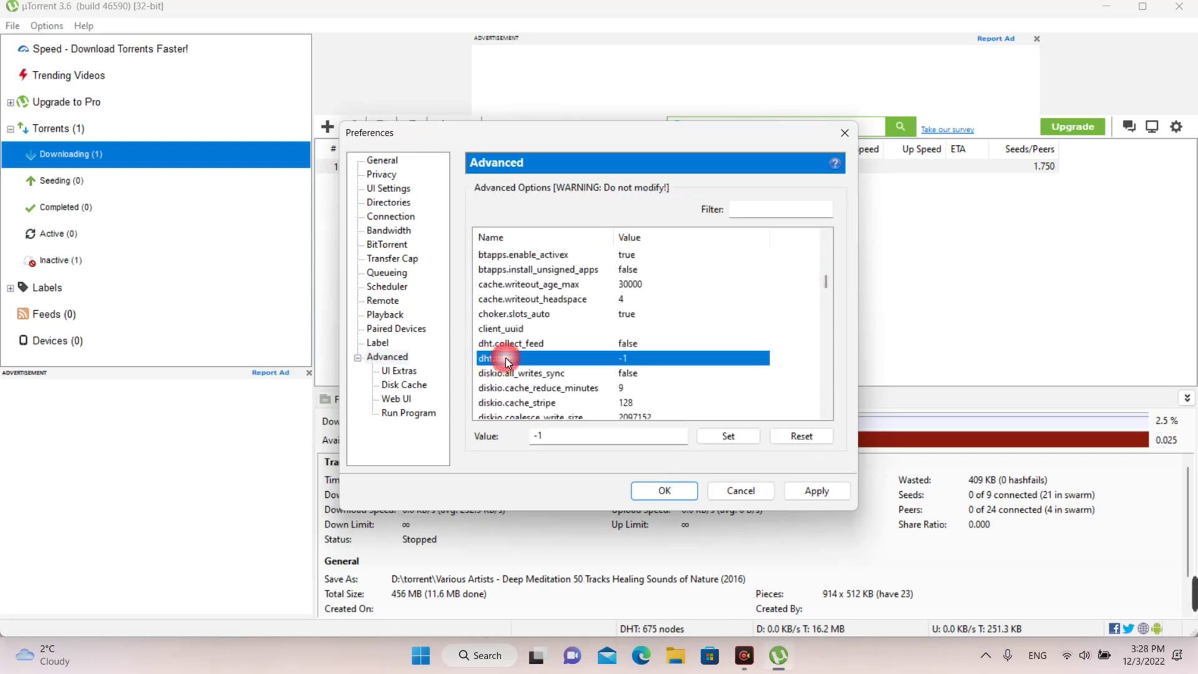
left_click_drag(564, 447, 508, 436)
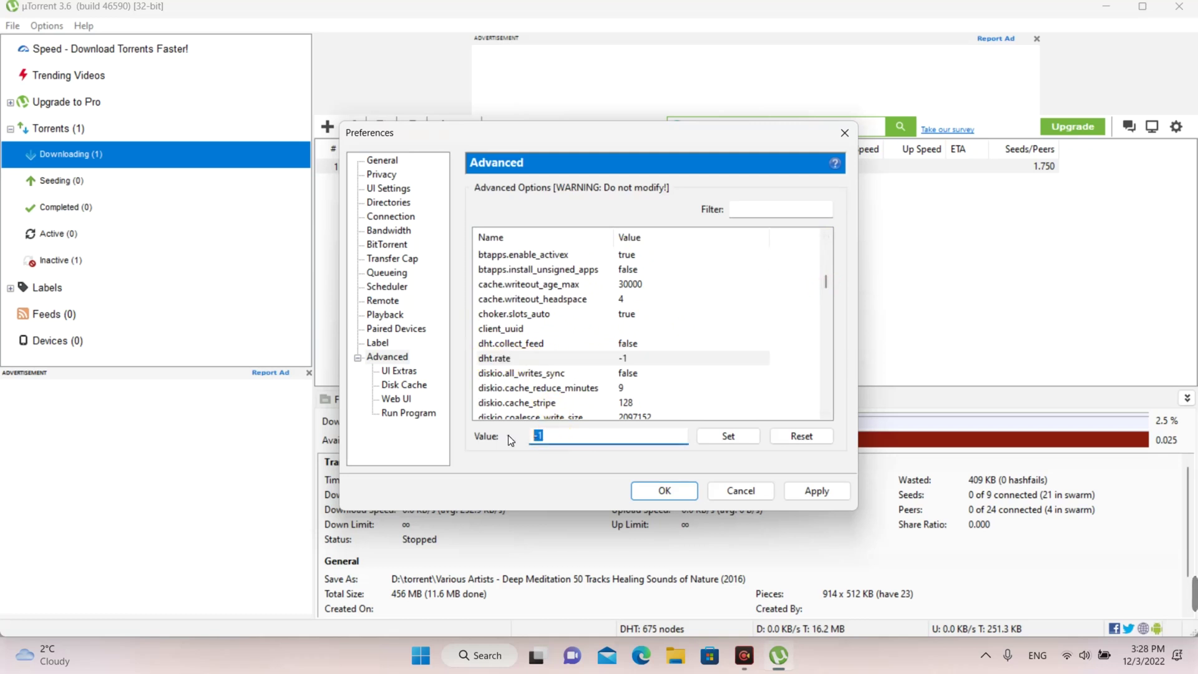
type("2")
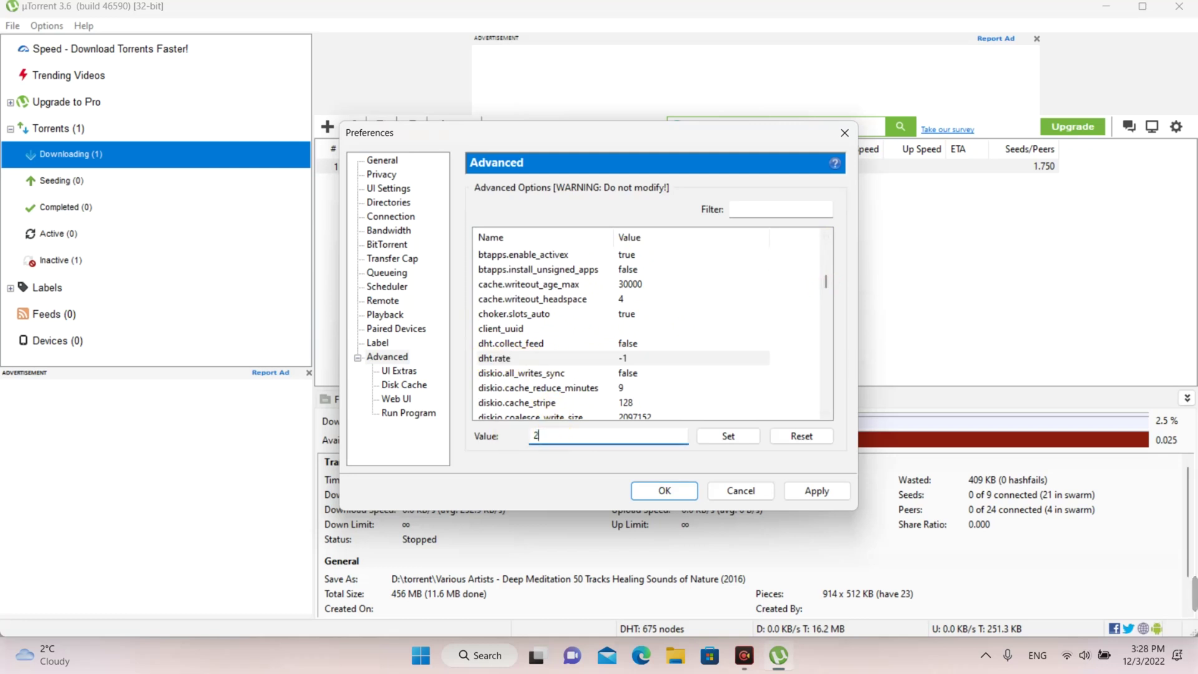
left_click(731, 435)
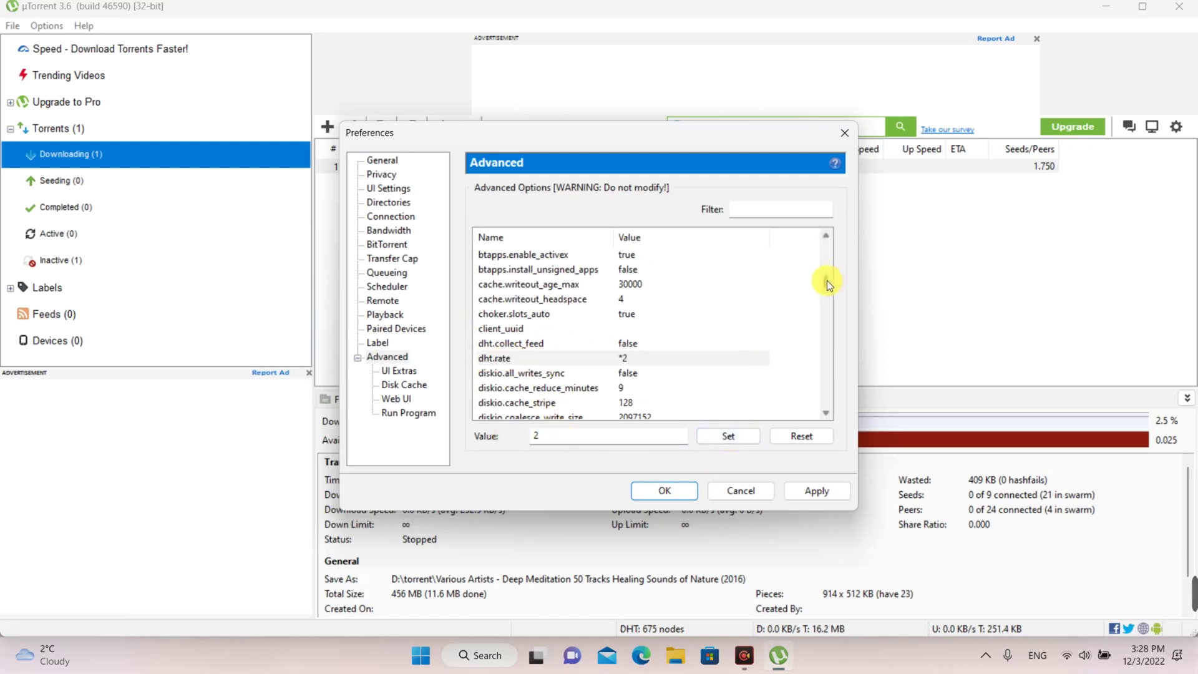
Step: Set rss.update_interval to 20, then apply and save the preferences
left_click_drag(826, 280, 828, 292)
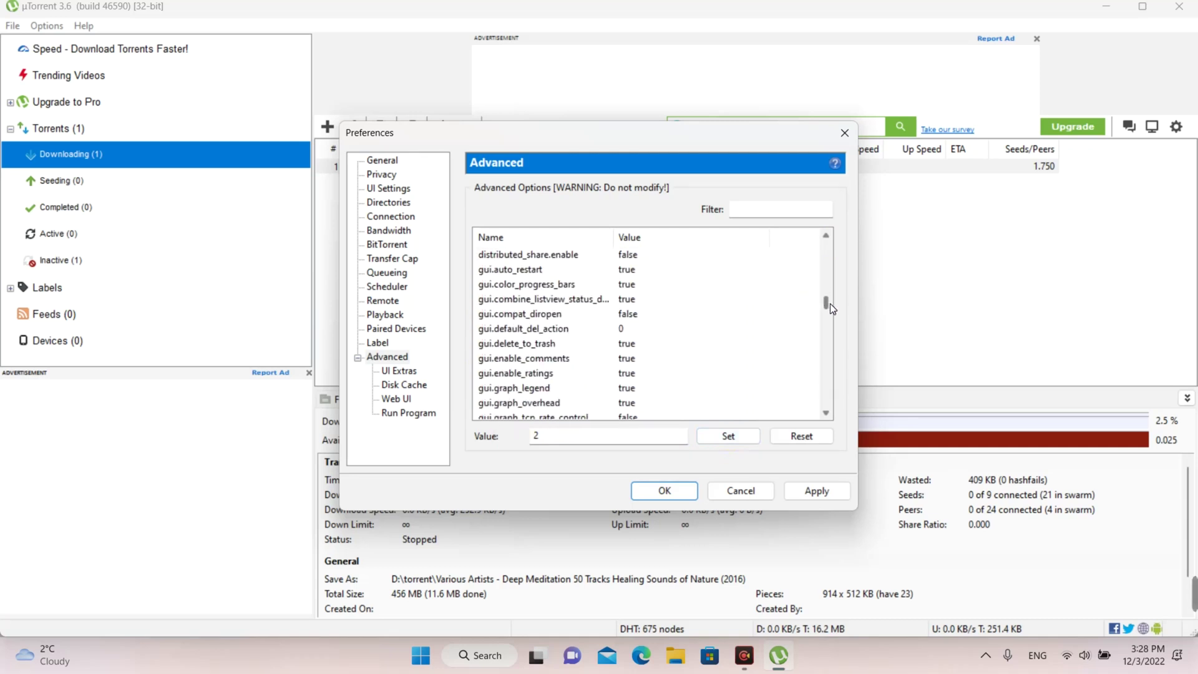
left_click_drag(829, 303, 833, 383)
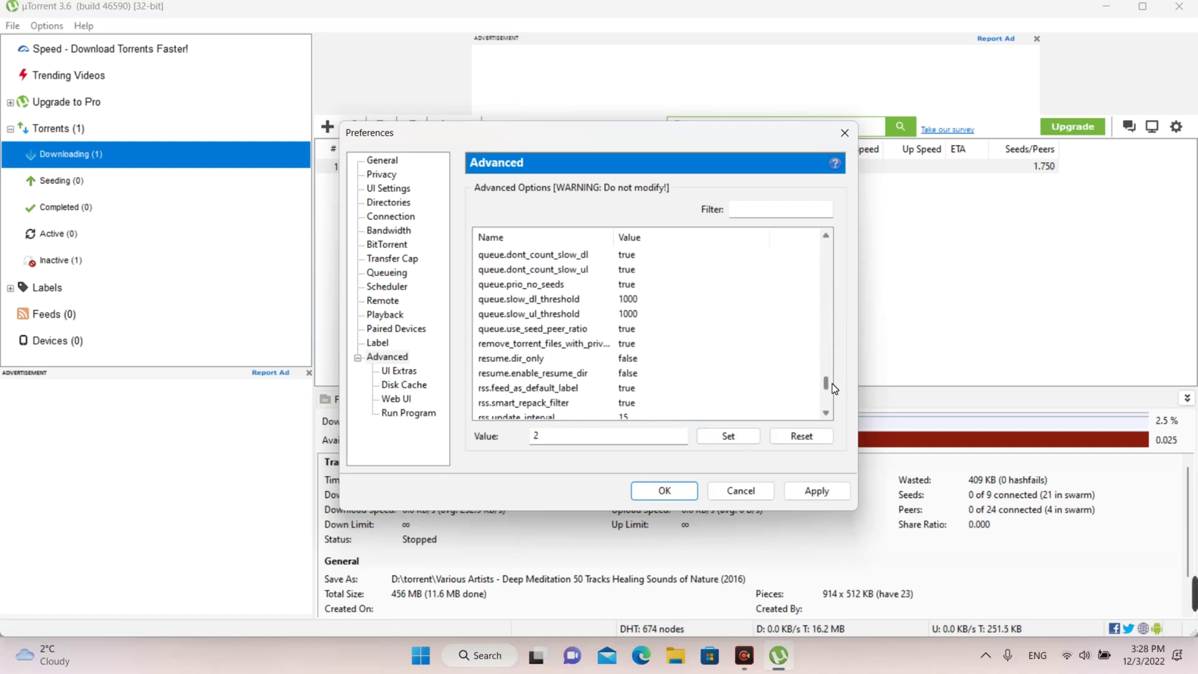
left_click_drag(832, 386, 836, 391)
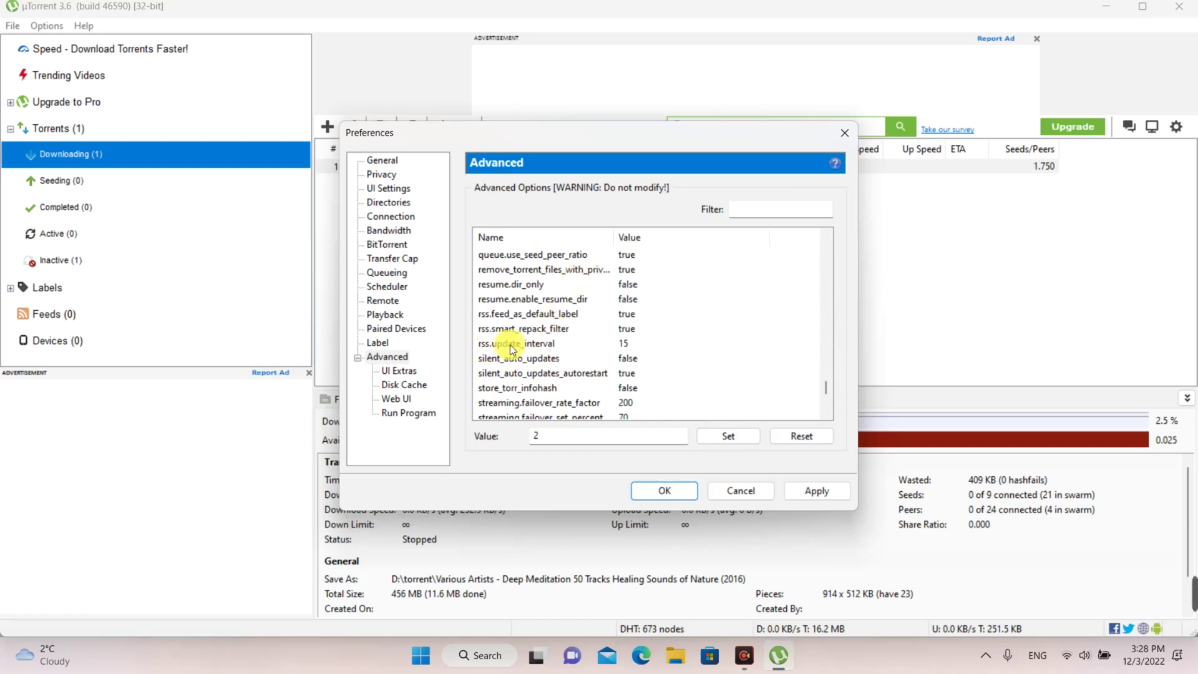
left_click(546, 344)
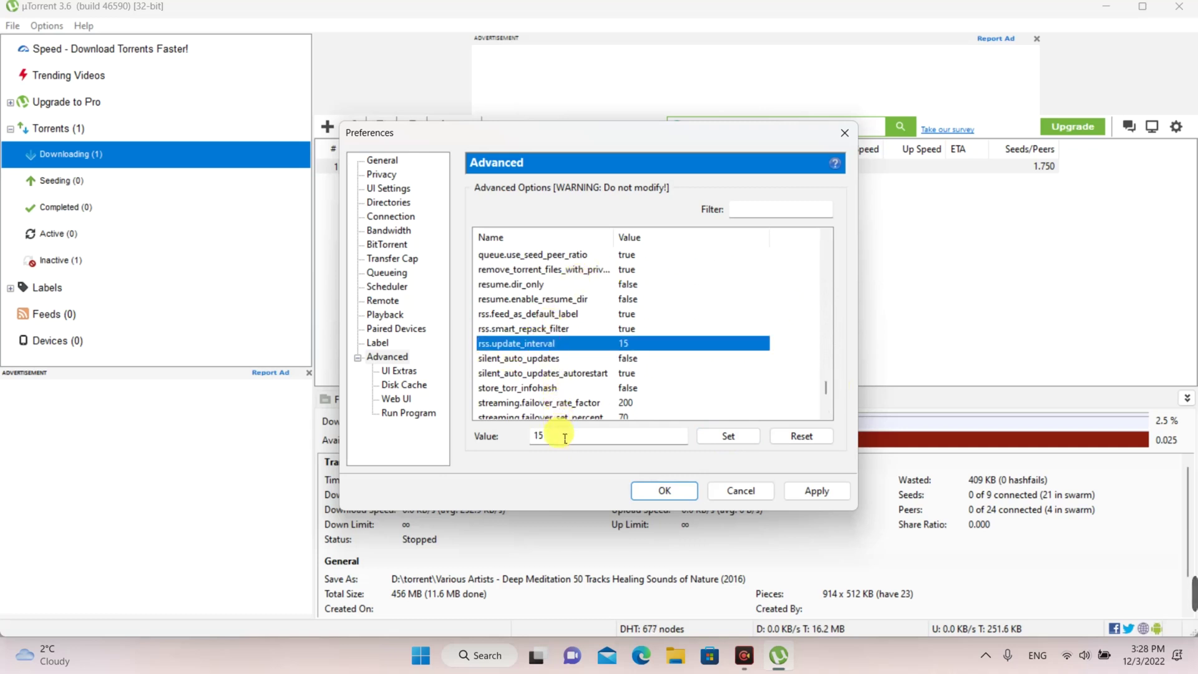
left_click_drag(560, 440, 509, 440)
type("20")
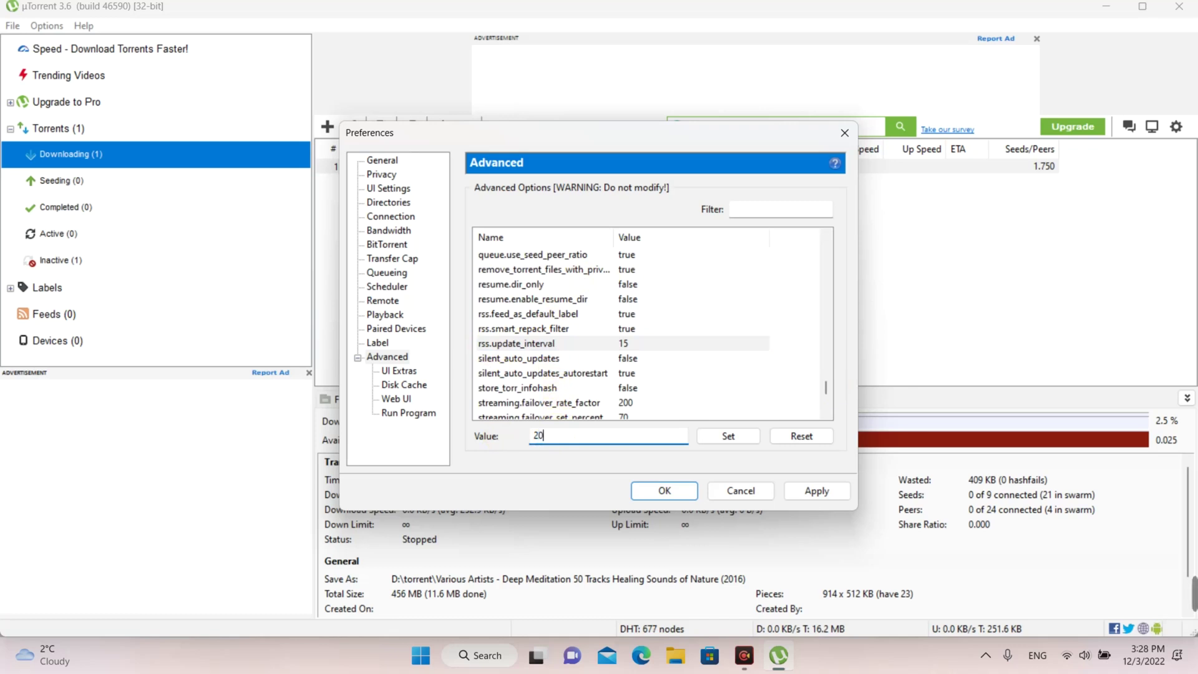
left_click(719, 436)
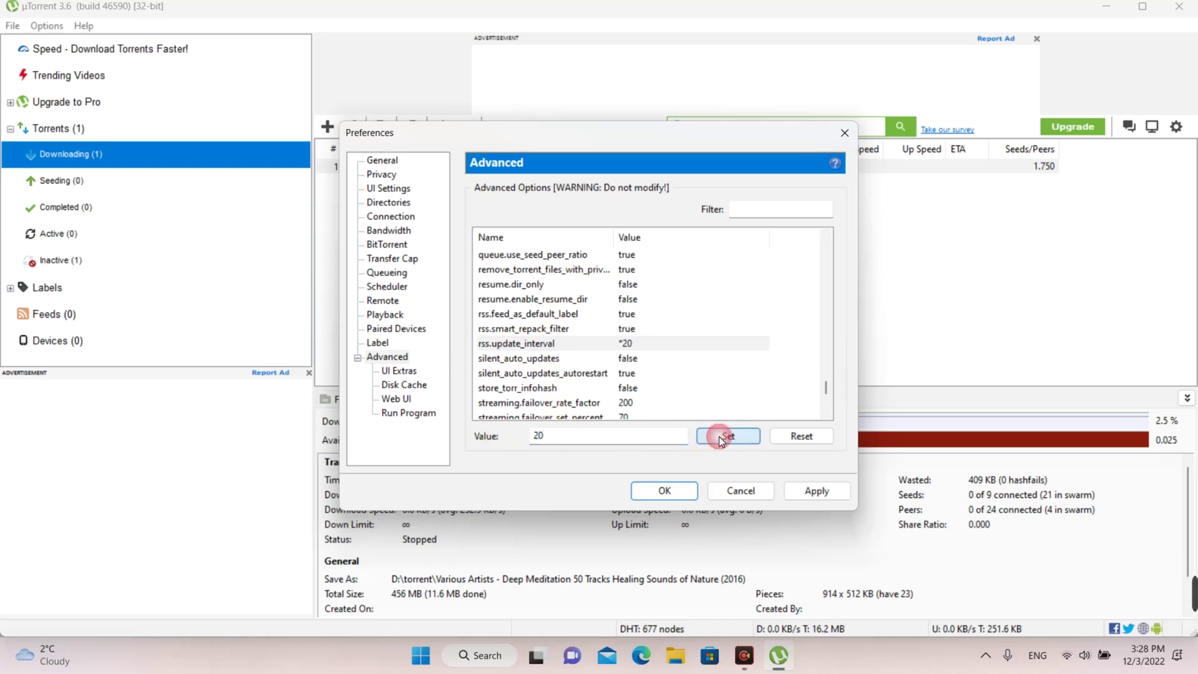
left_click(814, 496)
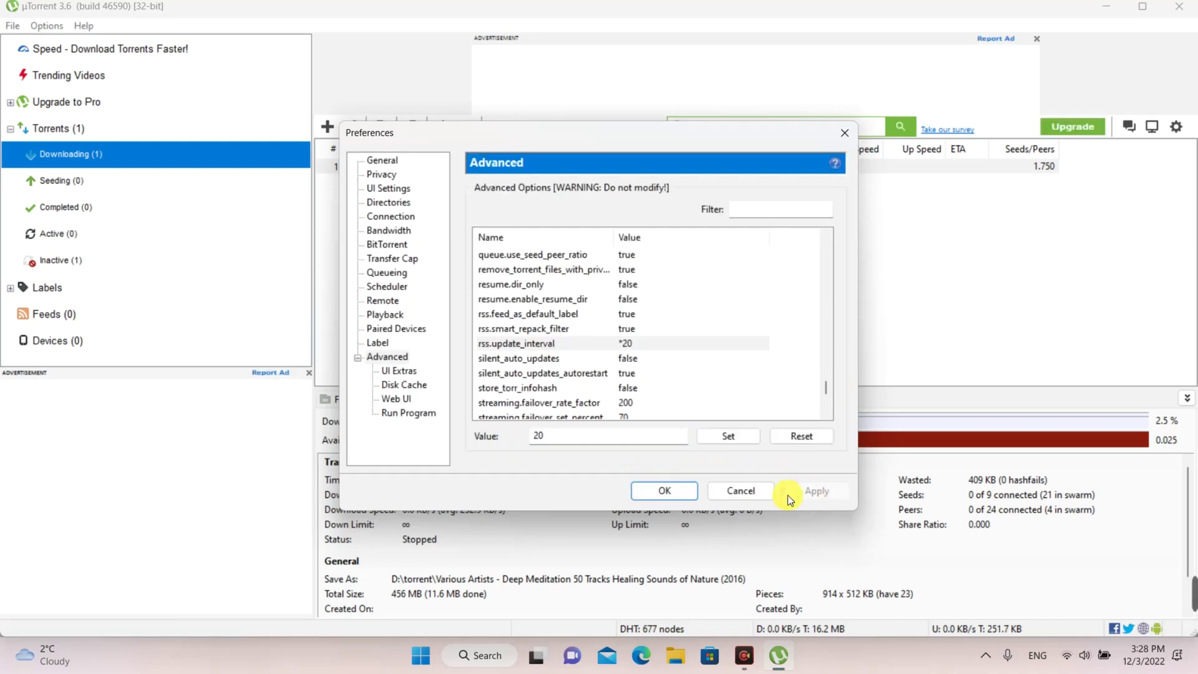
left_click(673, 493)
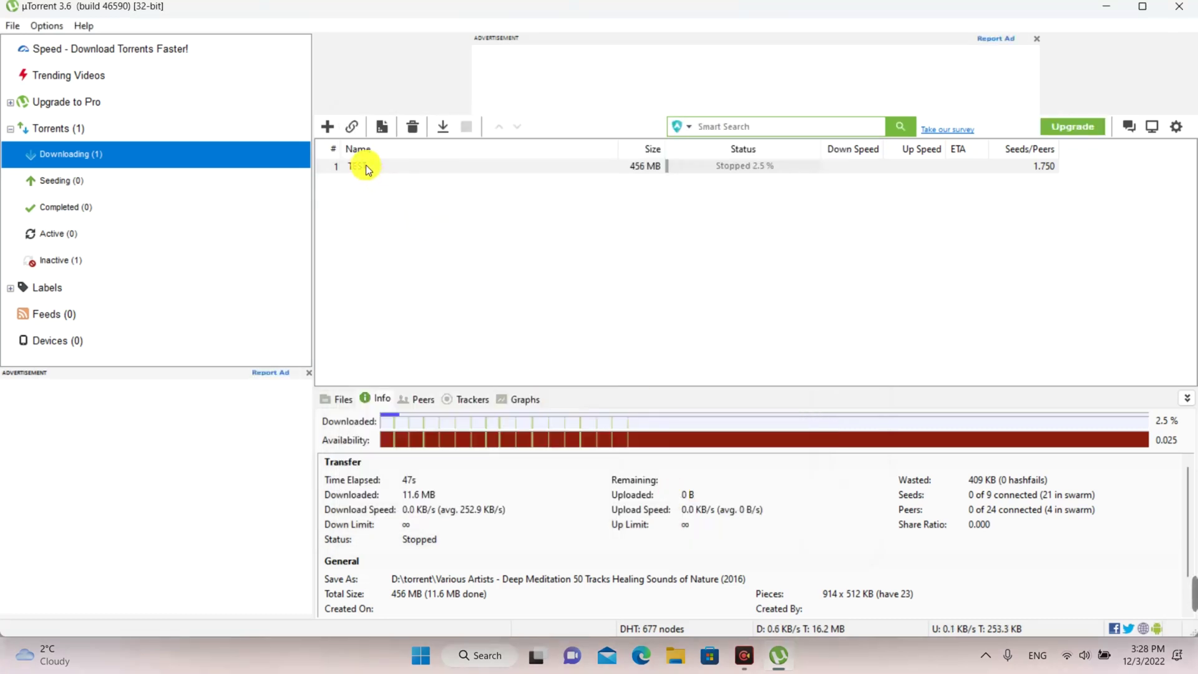
Step: Restart TEST until it passes 6.5% at about 2 MB/s, then stop it
left_click(444, 127)
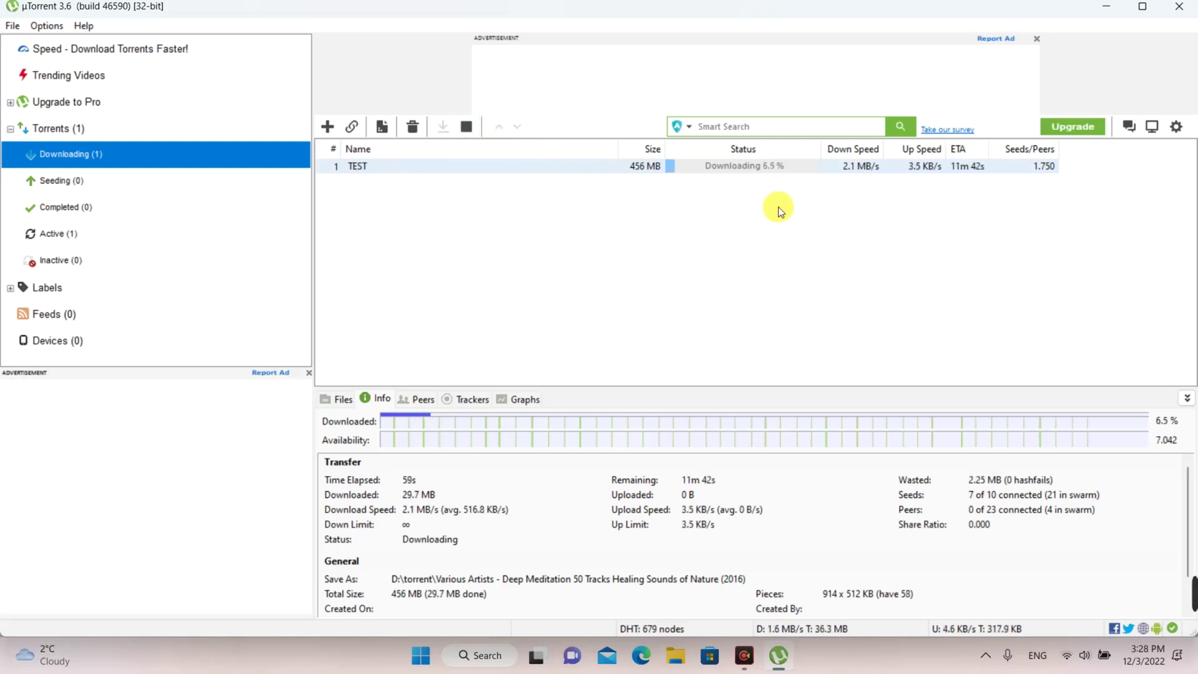
left_click(467, 127)
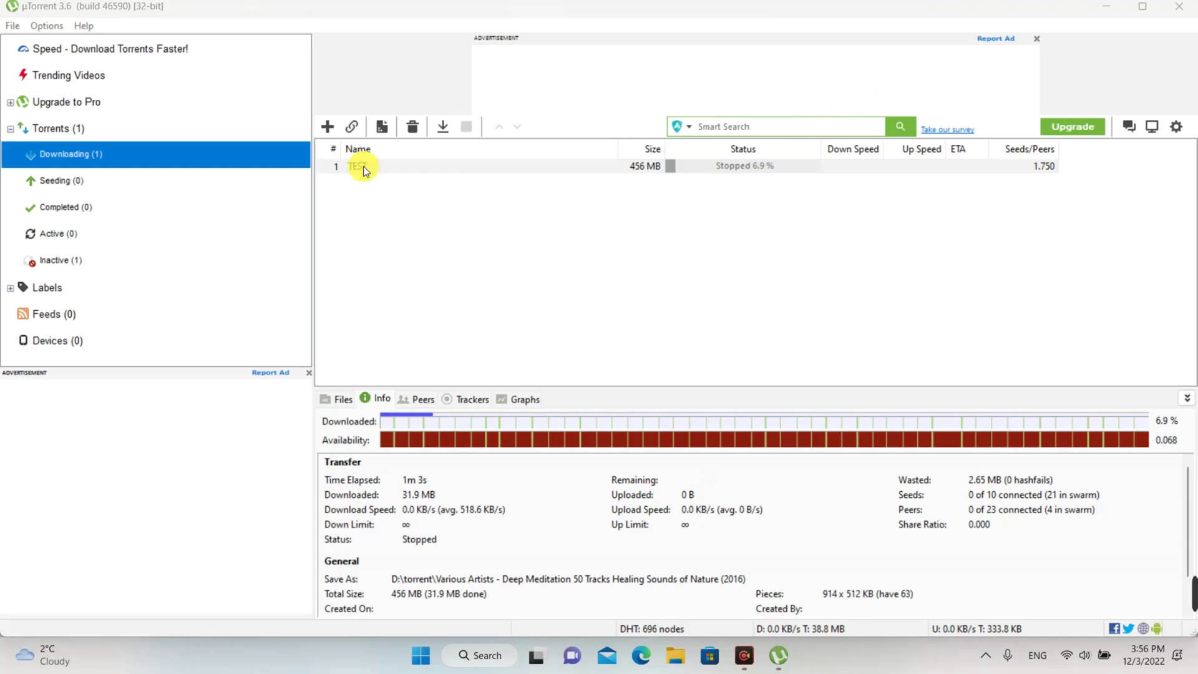
Step: Set TEST's bandwidth allocation to High and update its trackers
right_click(363, 166)
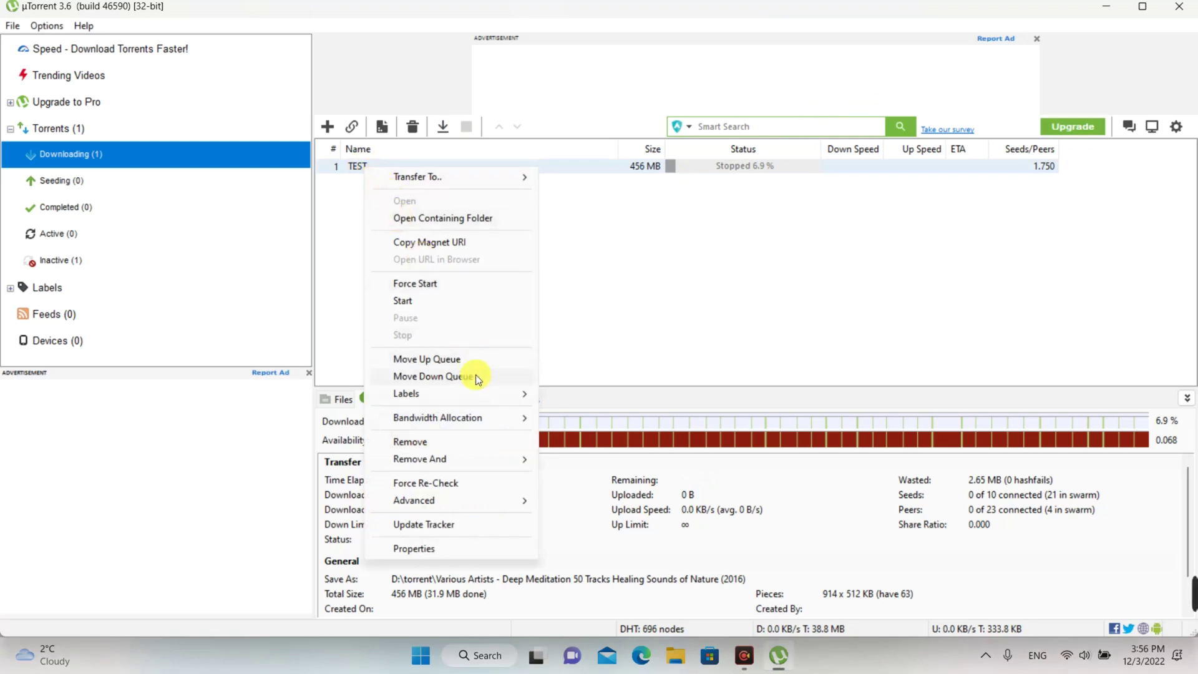
mouse_move(487, 417)
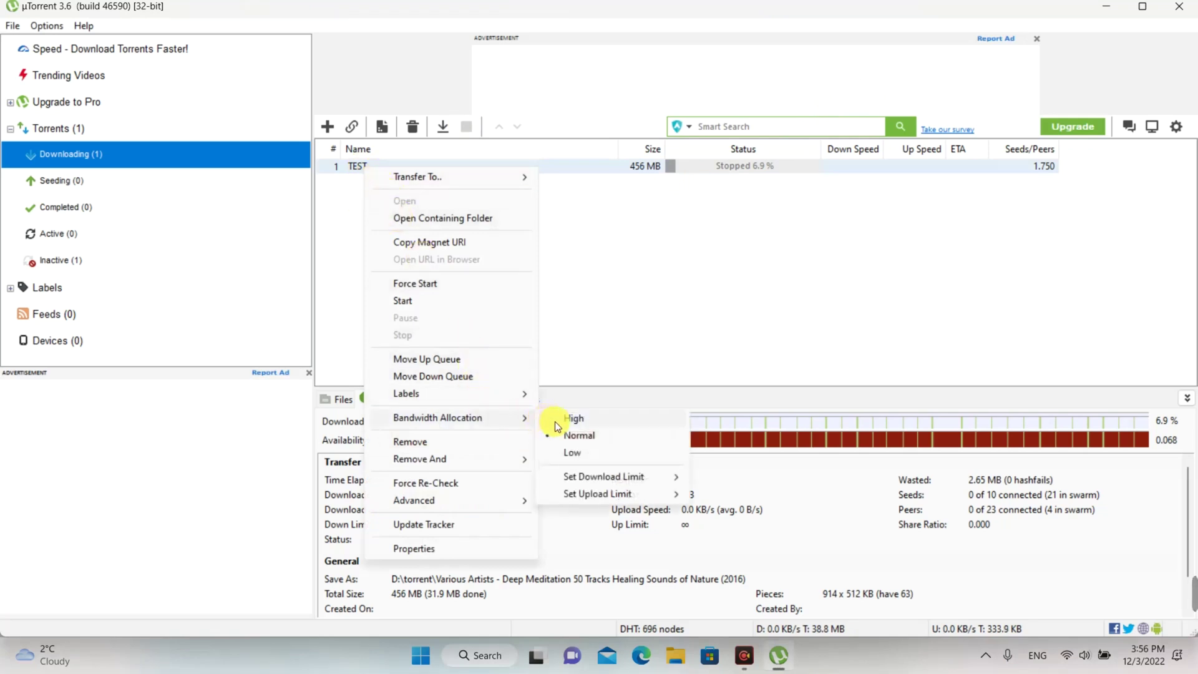
left_click(572, 421)
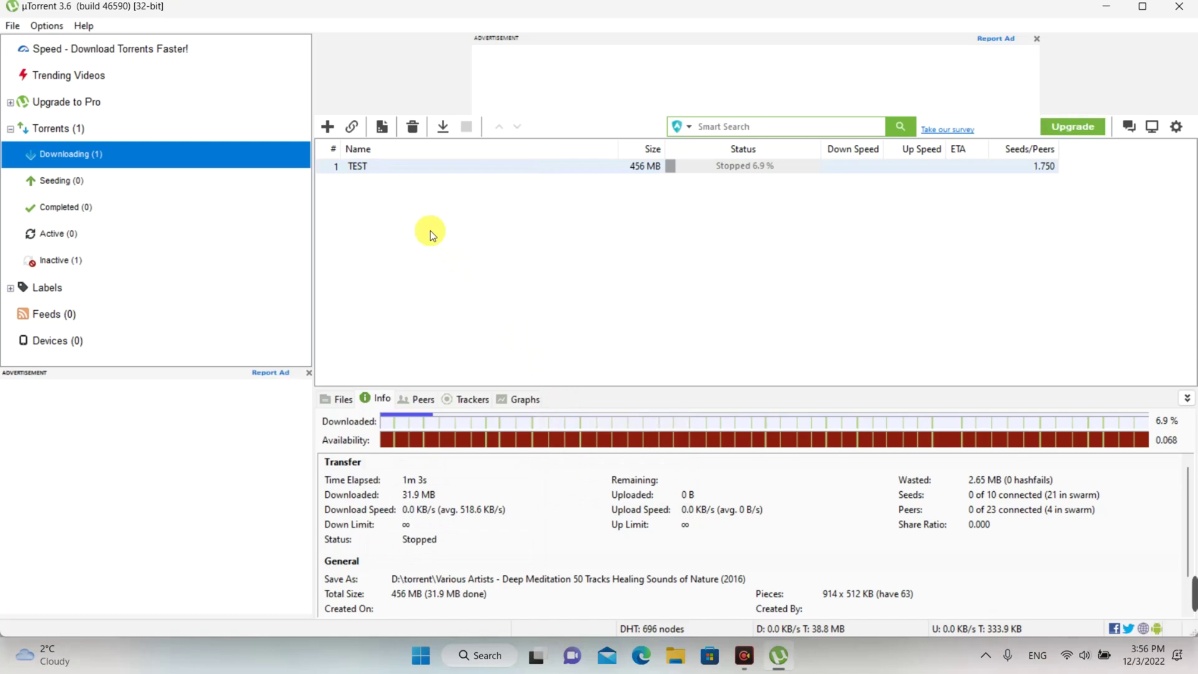
right_click(363, 173)
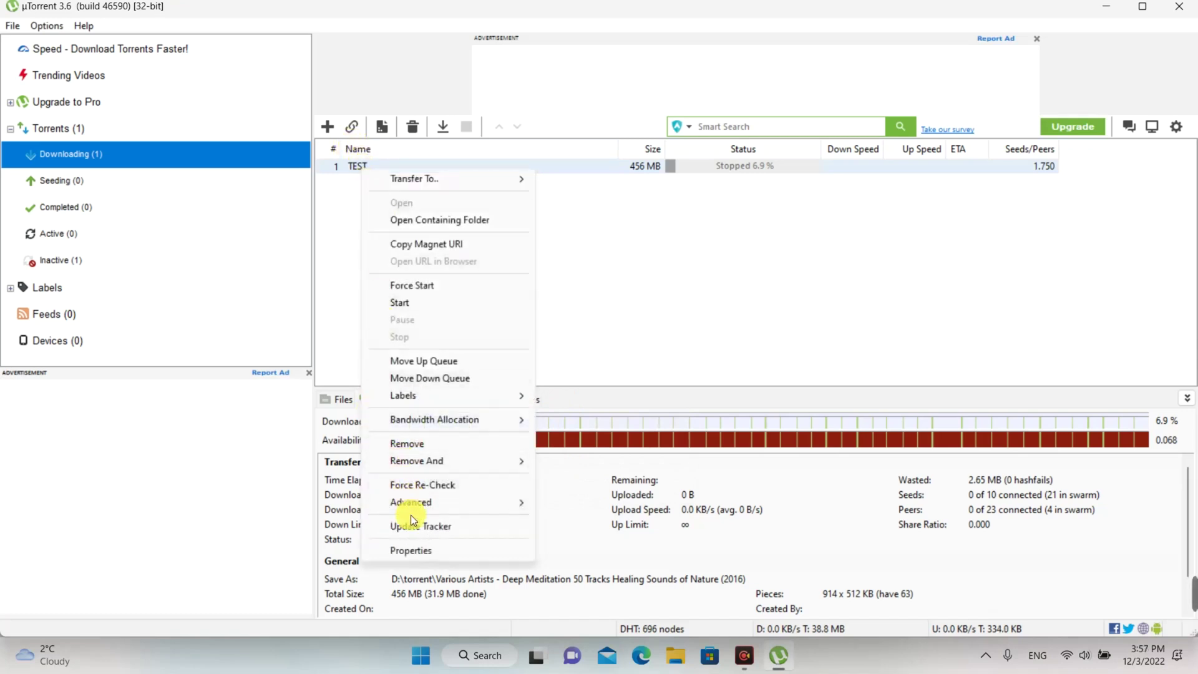
left_click(421, 530)
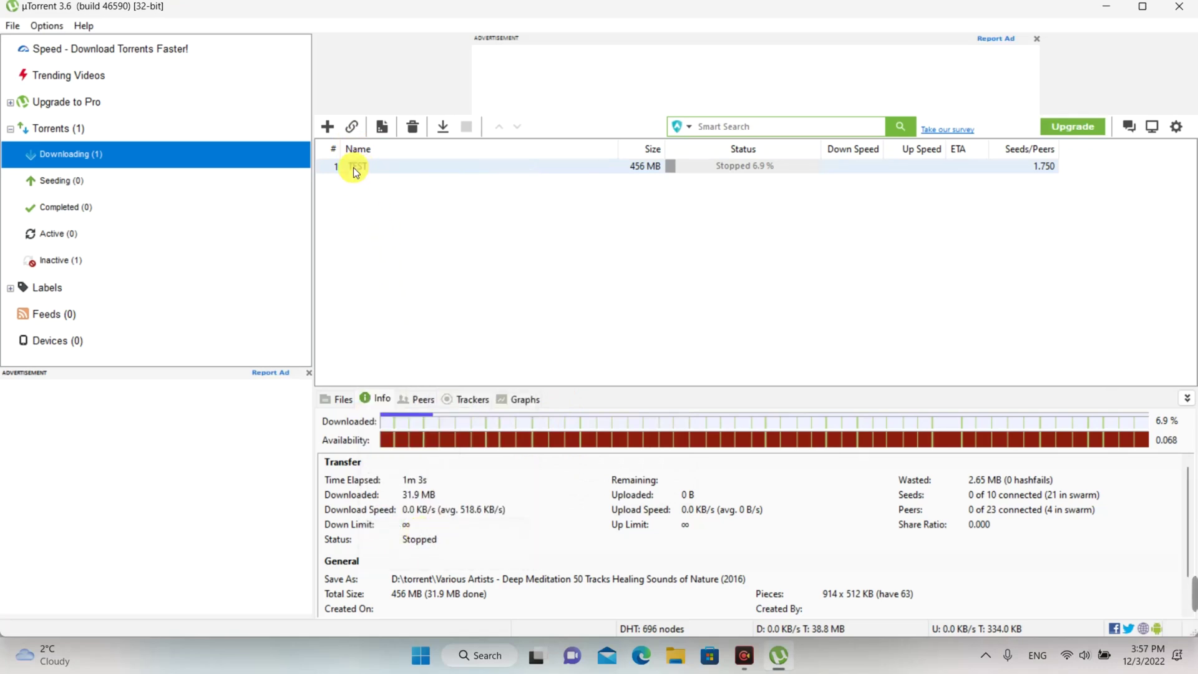
right_click(354, 169)
Step: View TEST's tracker list in Properties, cancel without changes, and minimise µTorrent
left_click(411, 551)
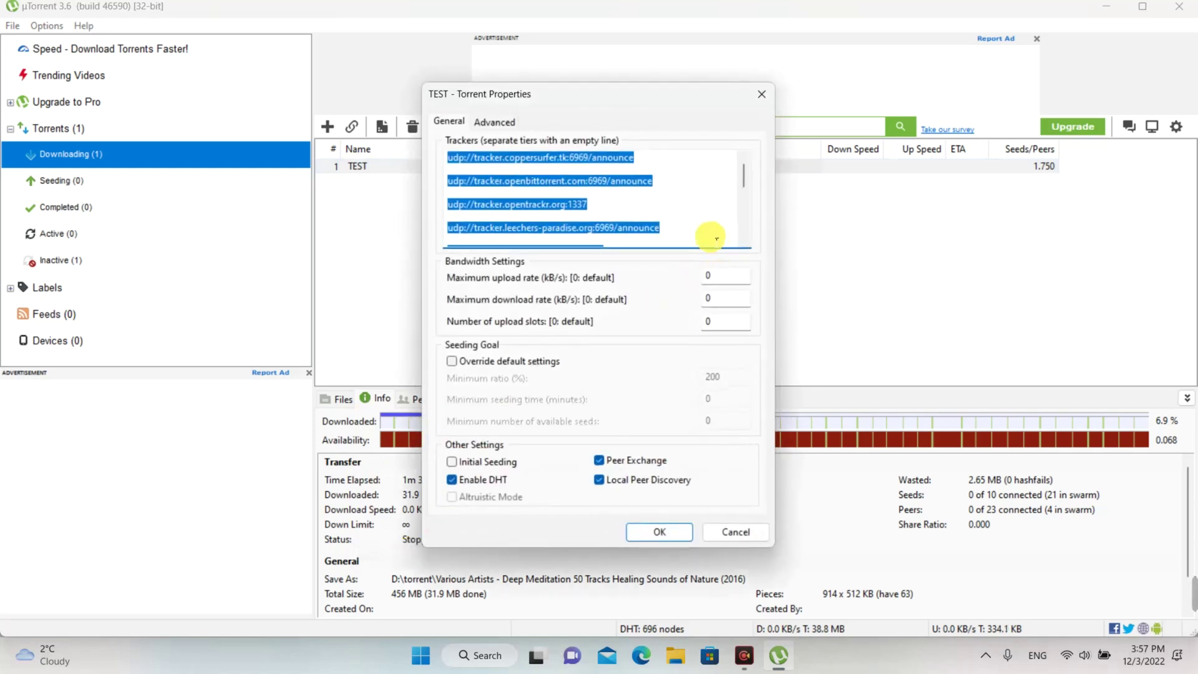
left_click(724, 251)
key("Return")
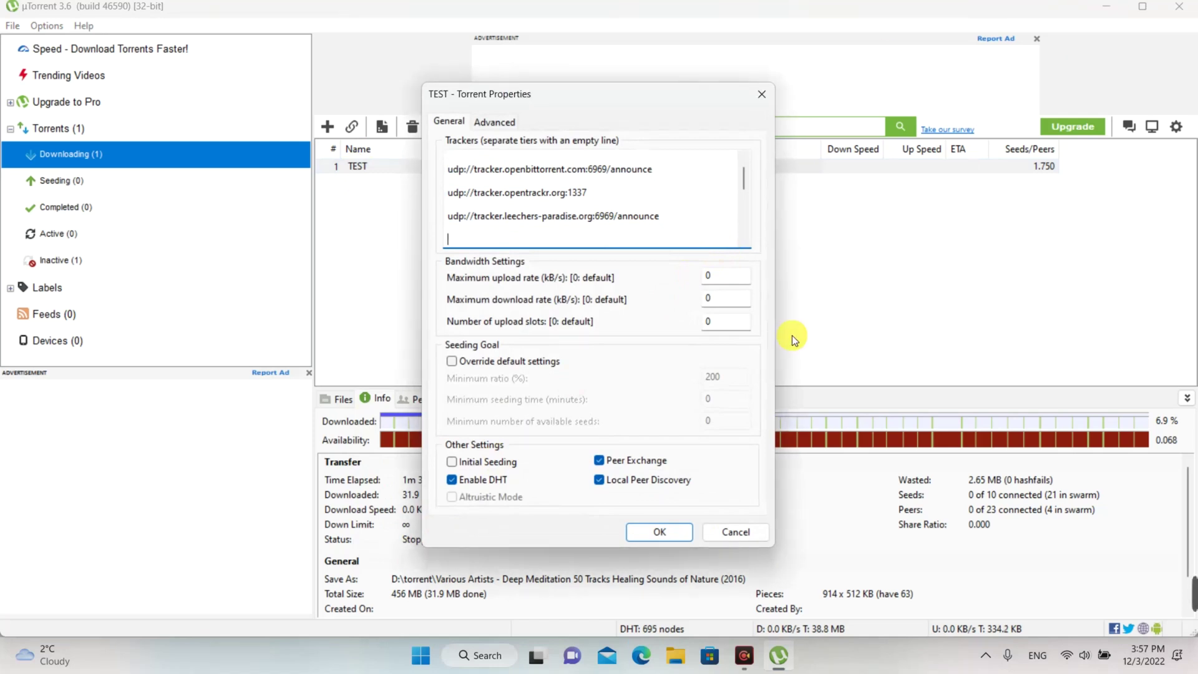
left_click(744, 531)
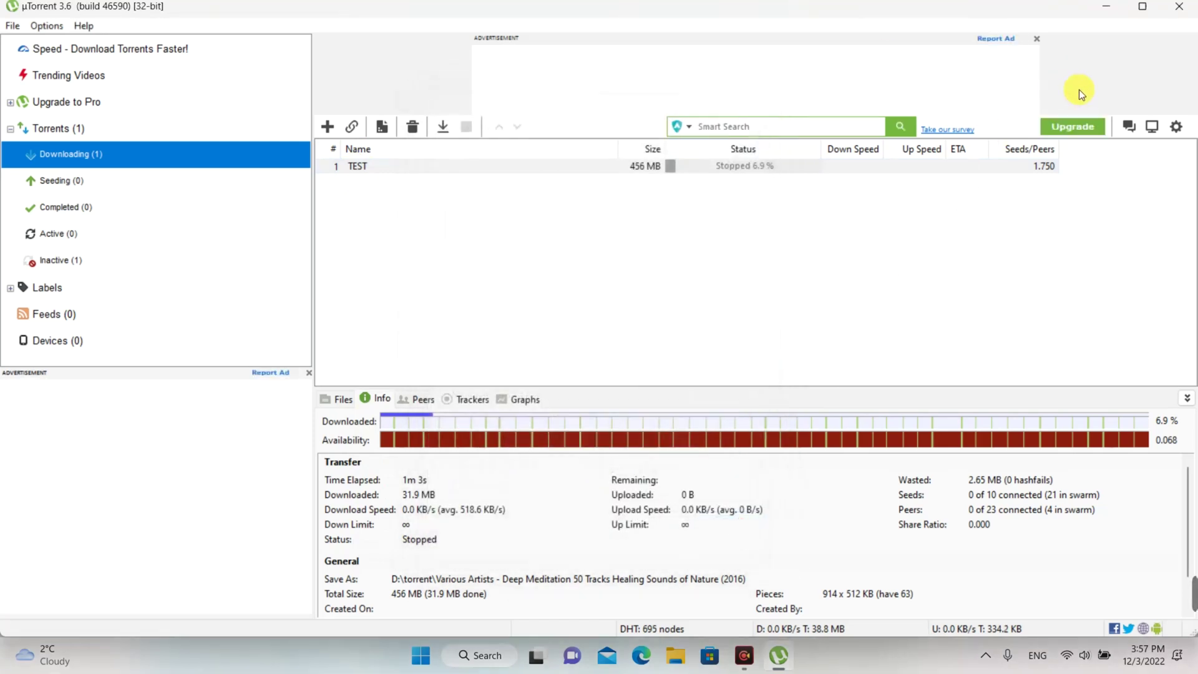
left_click(1104, 9)
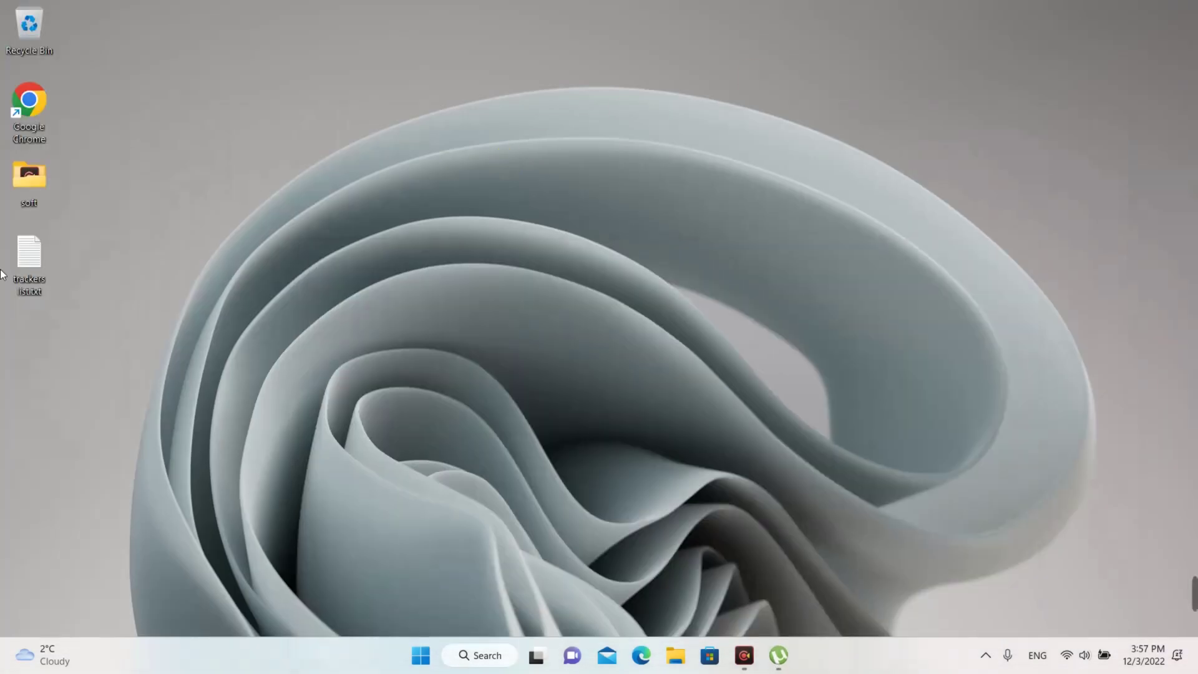
Step: Open trackers list.txt in Notepad, select all its tracker URLs, and return to µTorrent
double_click(29, 252)
left_click_drag(35, 255, 377, 257)
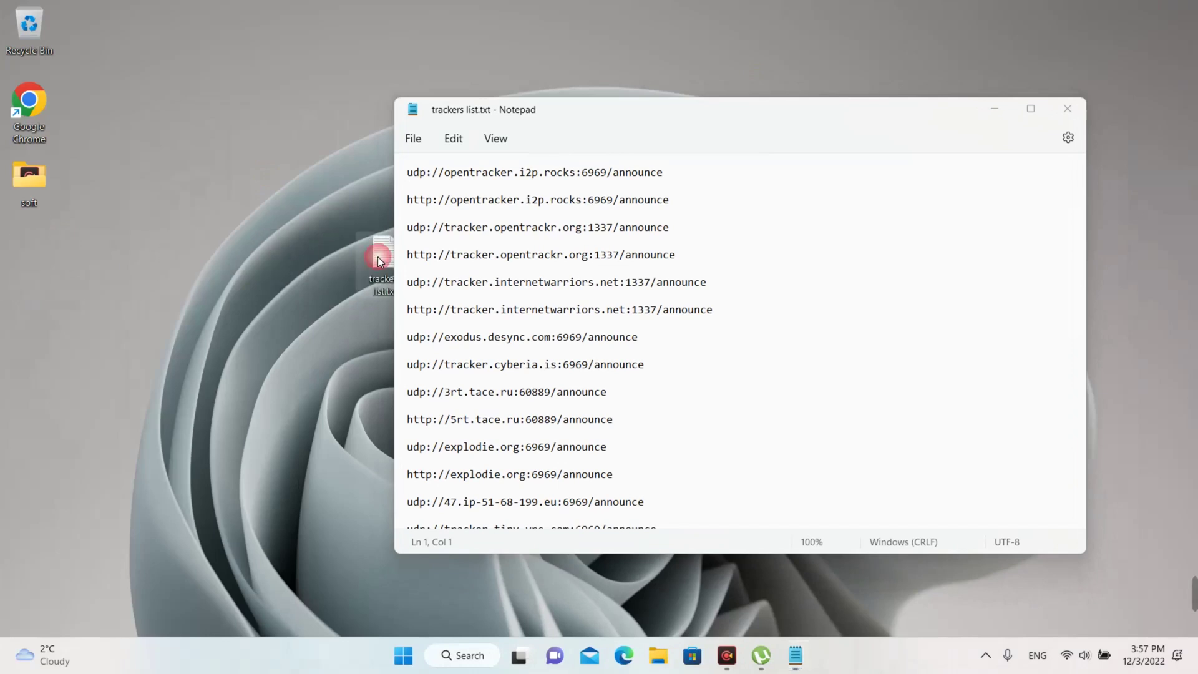
left_click(412, 180)
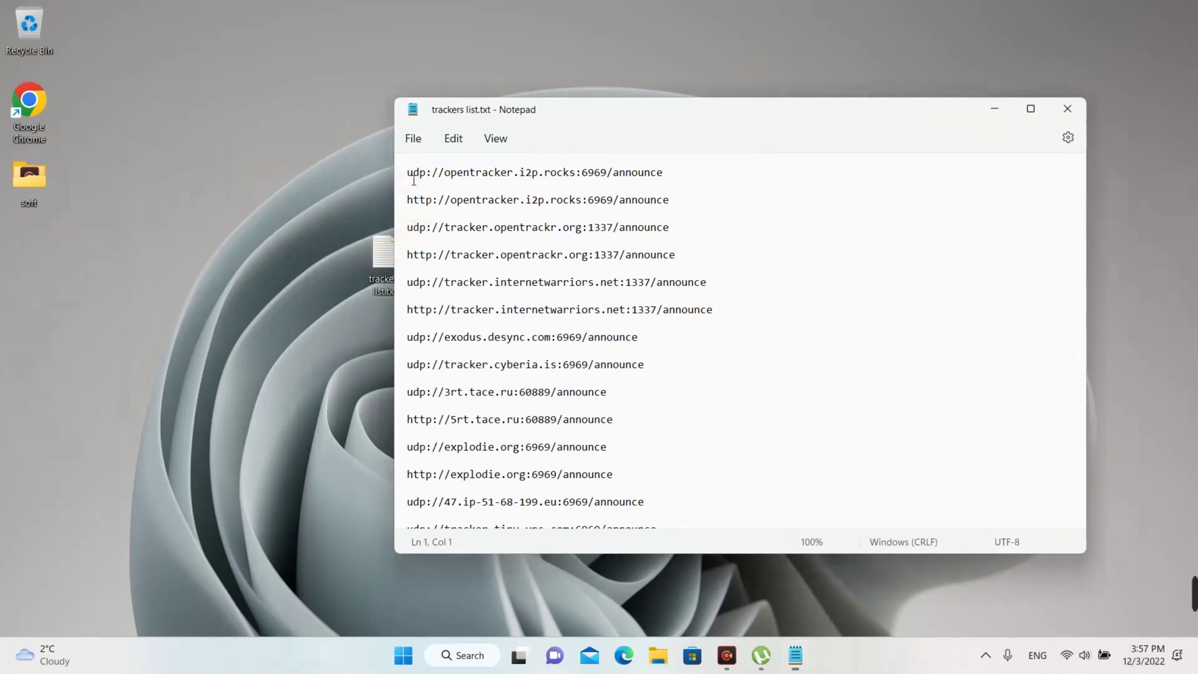
left_click_drag(414, 180, 699, 575)
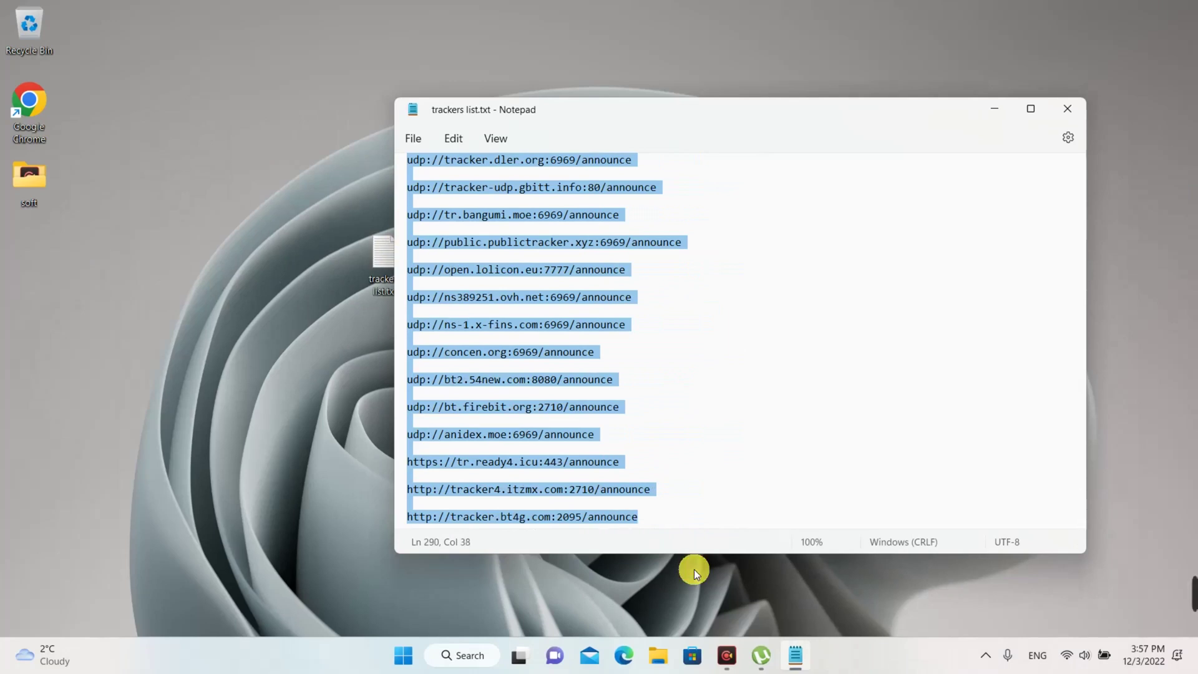
left_click(762, 663)
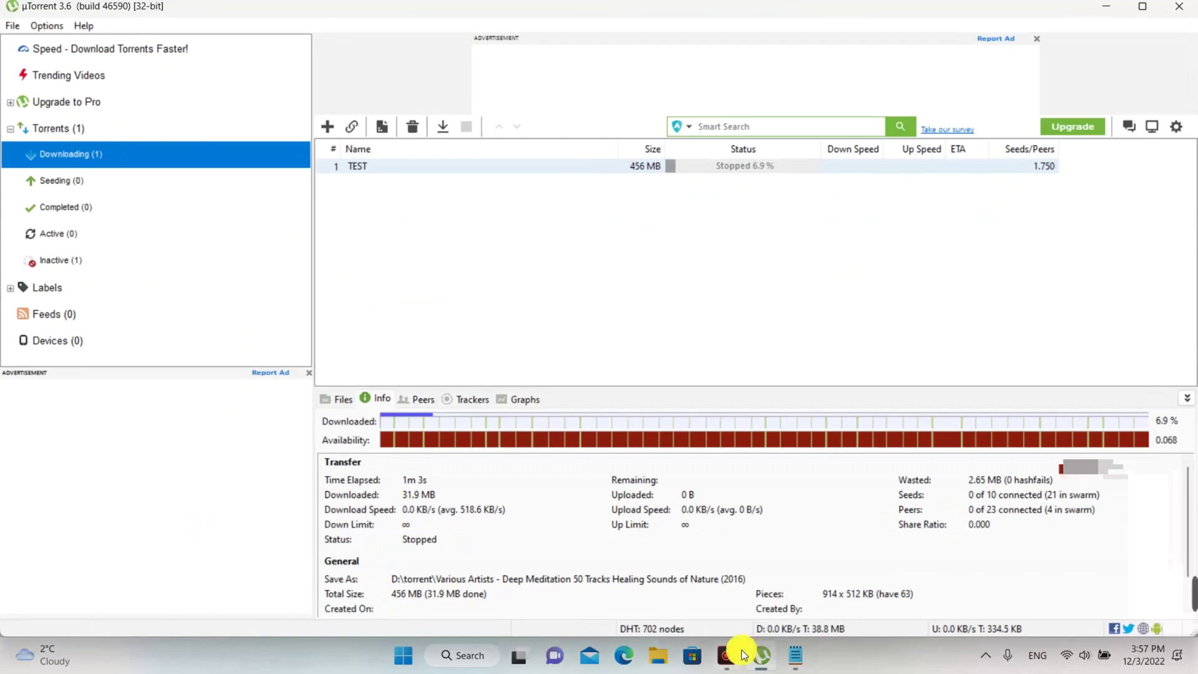
Step: Paste the copied trackers onto TEST's tracker list, set 100 kB/s max upload, and save
right_click(369, 166)
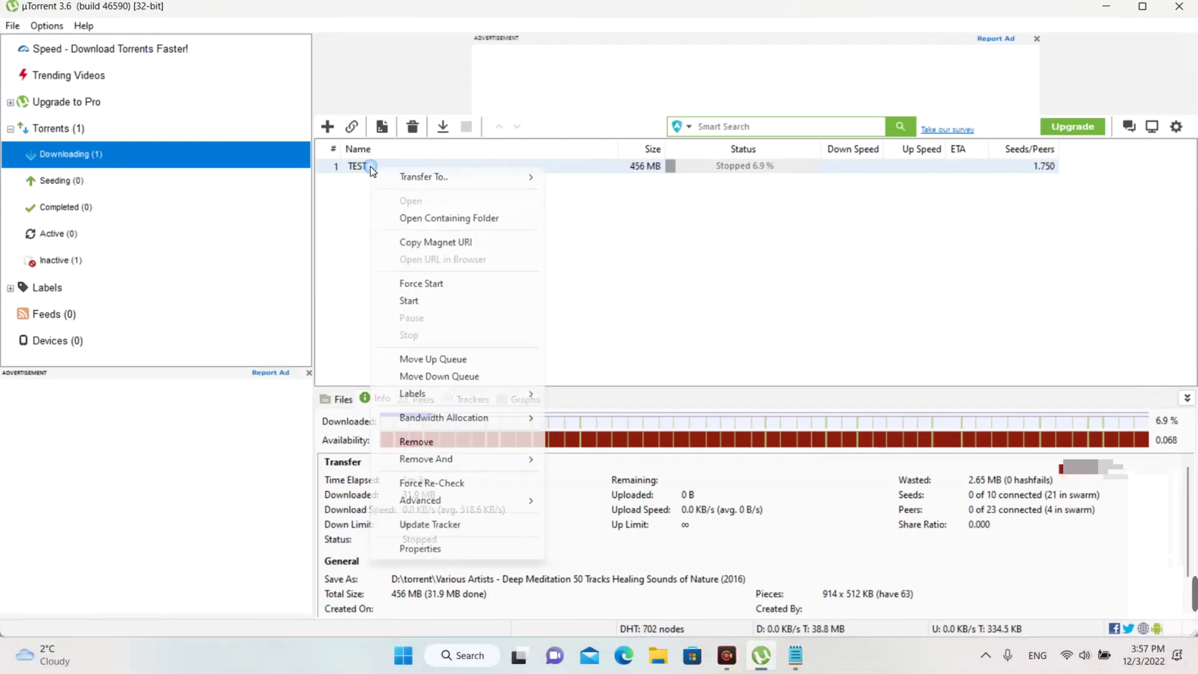
left_click(432, 548)
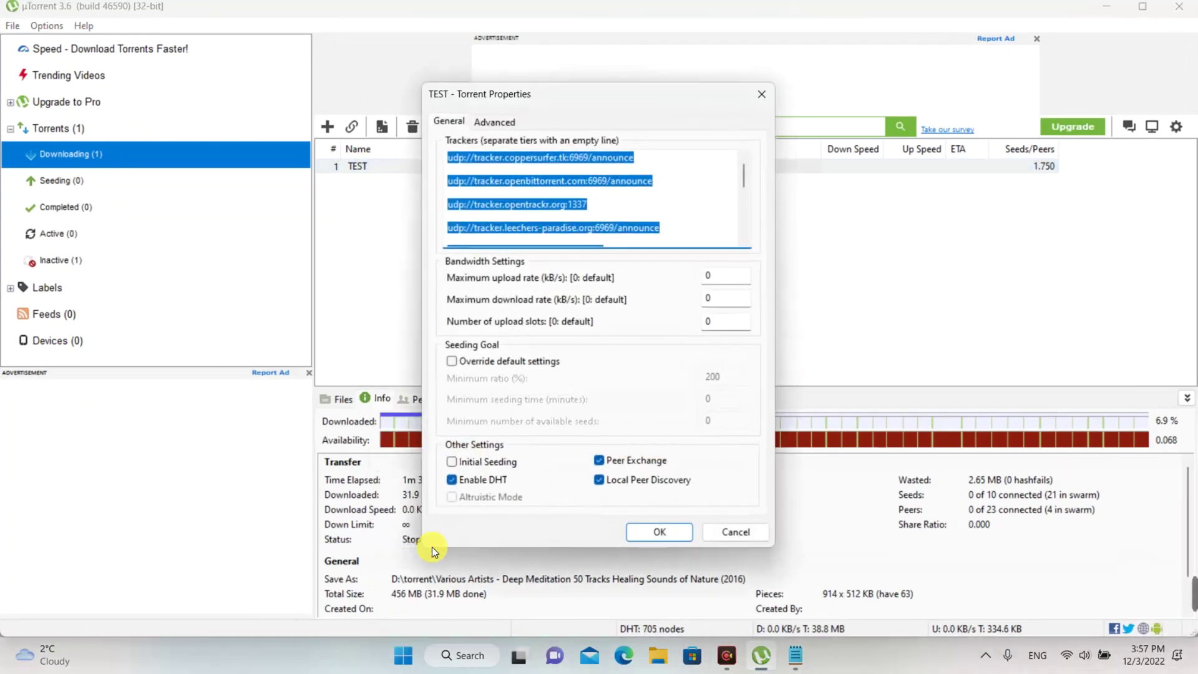
left_click_drag(747, 182, 738, 235)
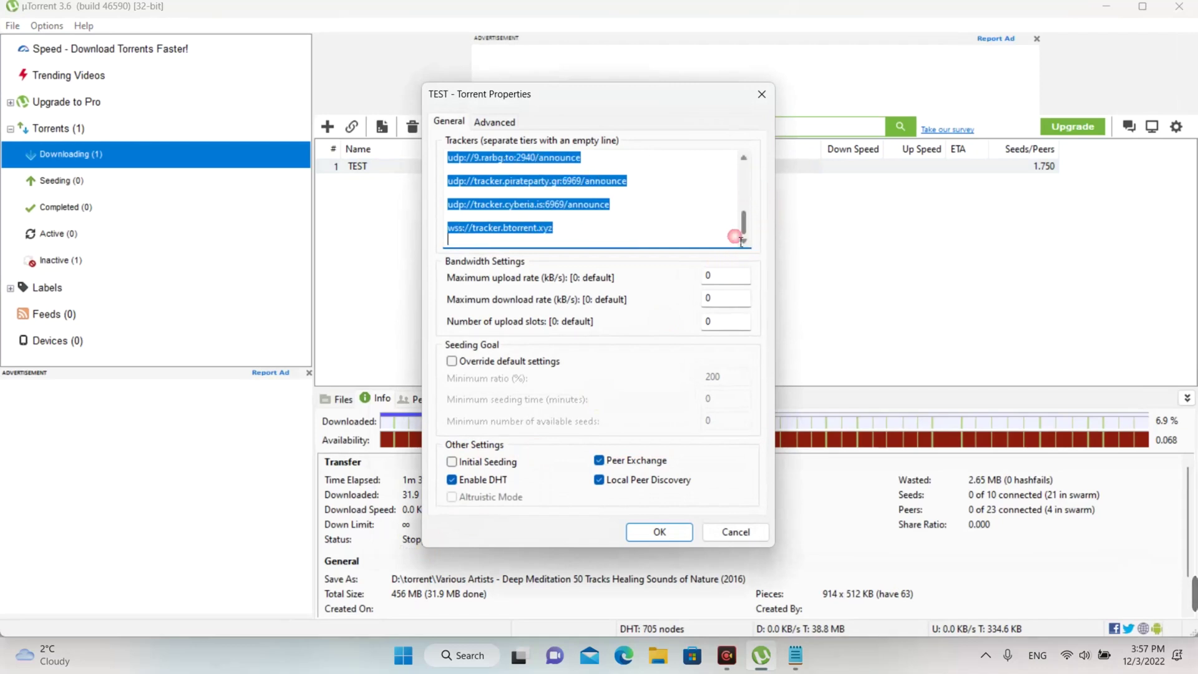
left_click(571, 242)
key("Return")
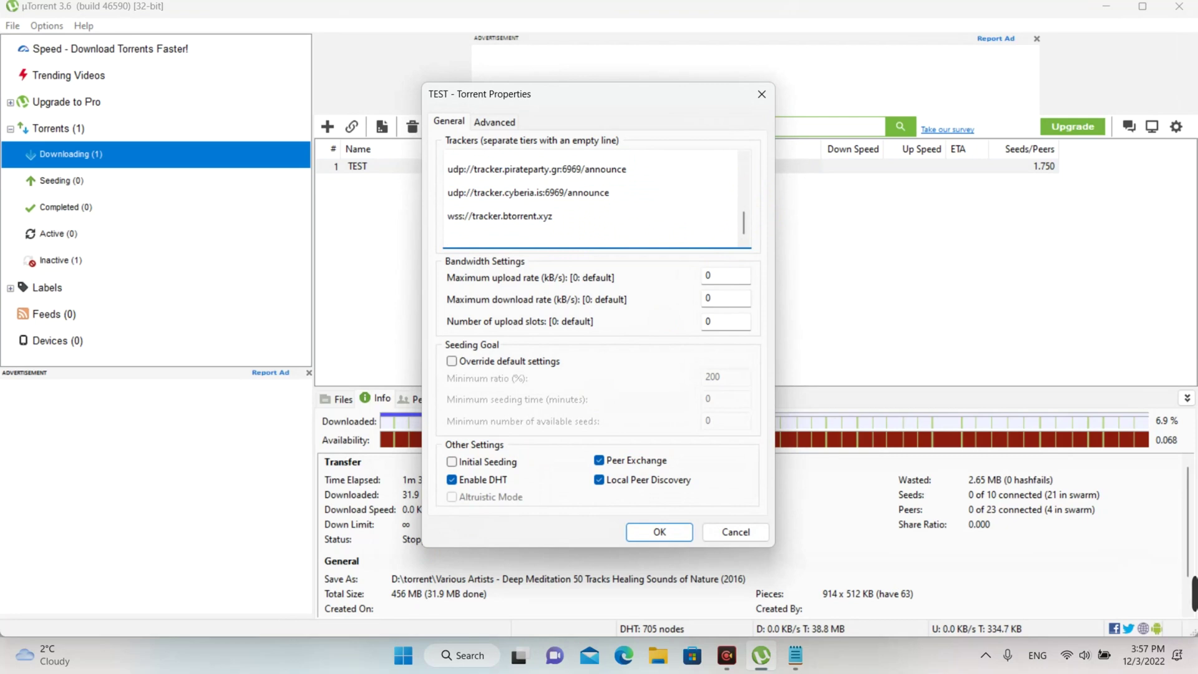
key("ctrl+v")
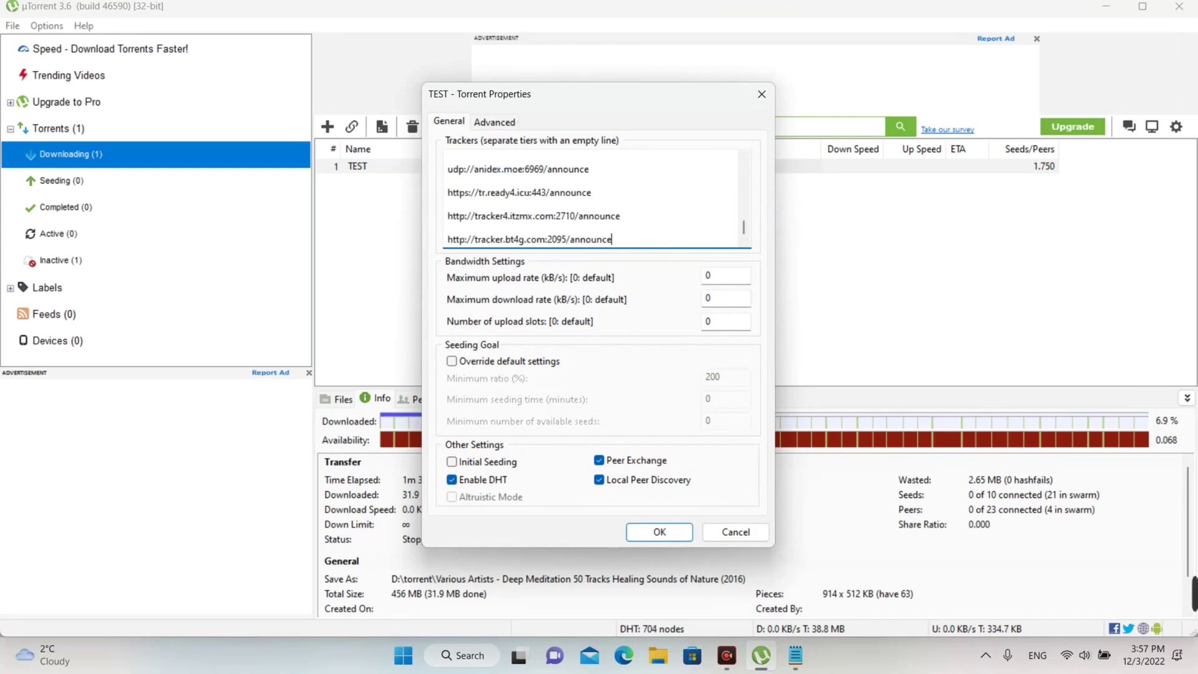
double_click(728, 275)
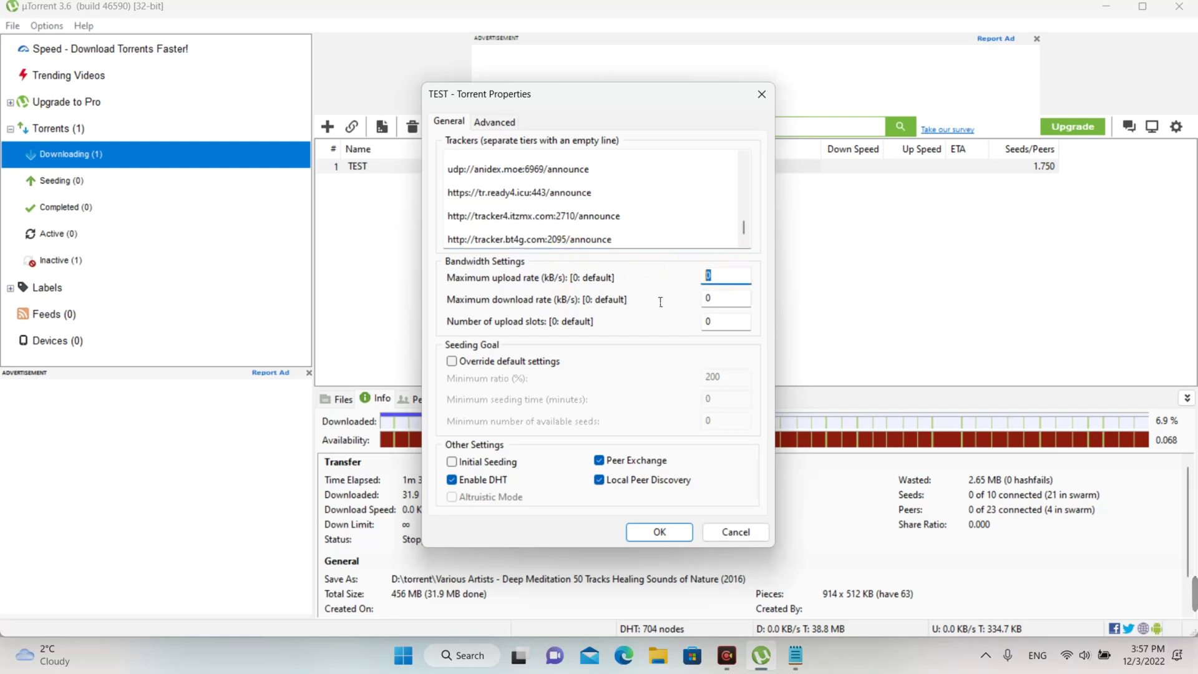
type("100")
left_click(661, 531)
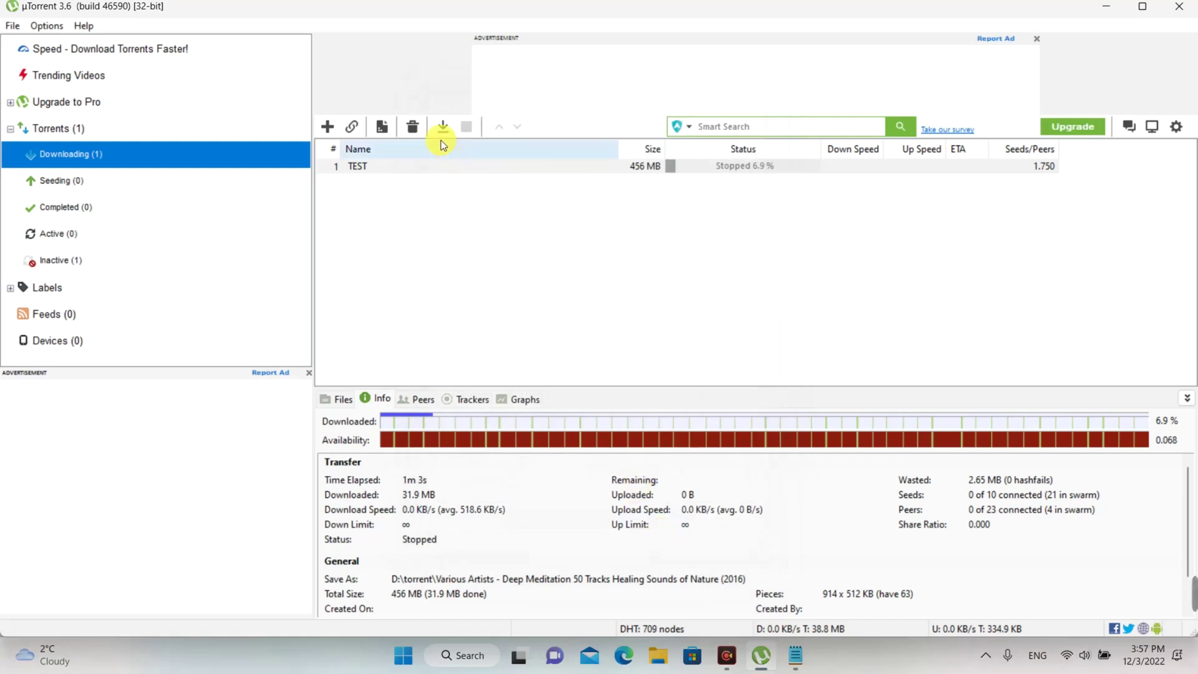
Step: Restart the TEST torrent so it resumes connecting to peers from 6.9%
left_click(435, 124)
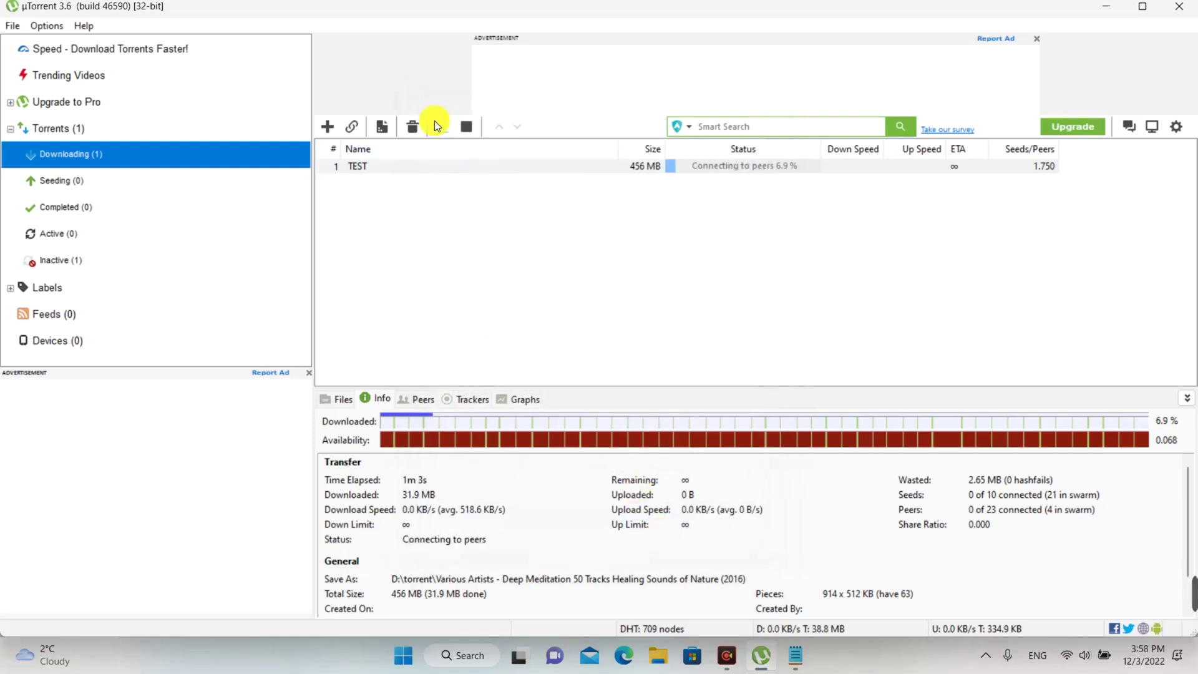